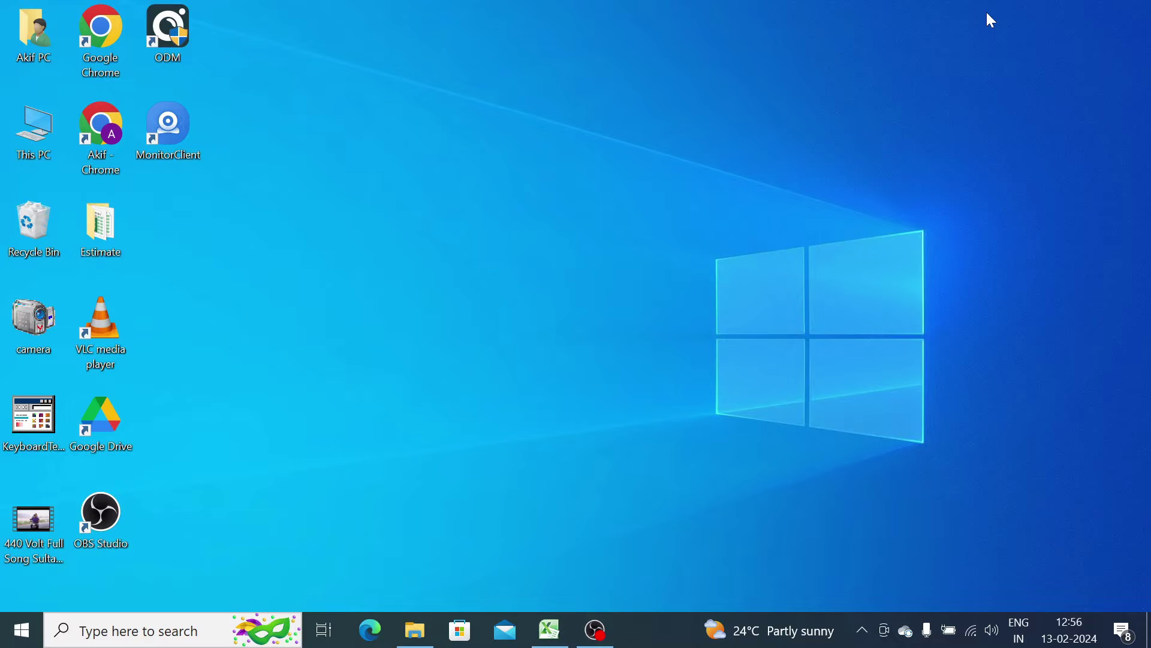
- Search Chrome for 'night owl pro for pc' and open the CCTV DESK Night Owl Connect article to its download section
double_click(105, 141)
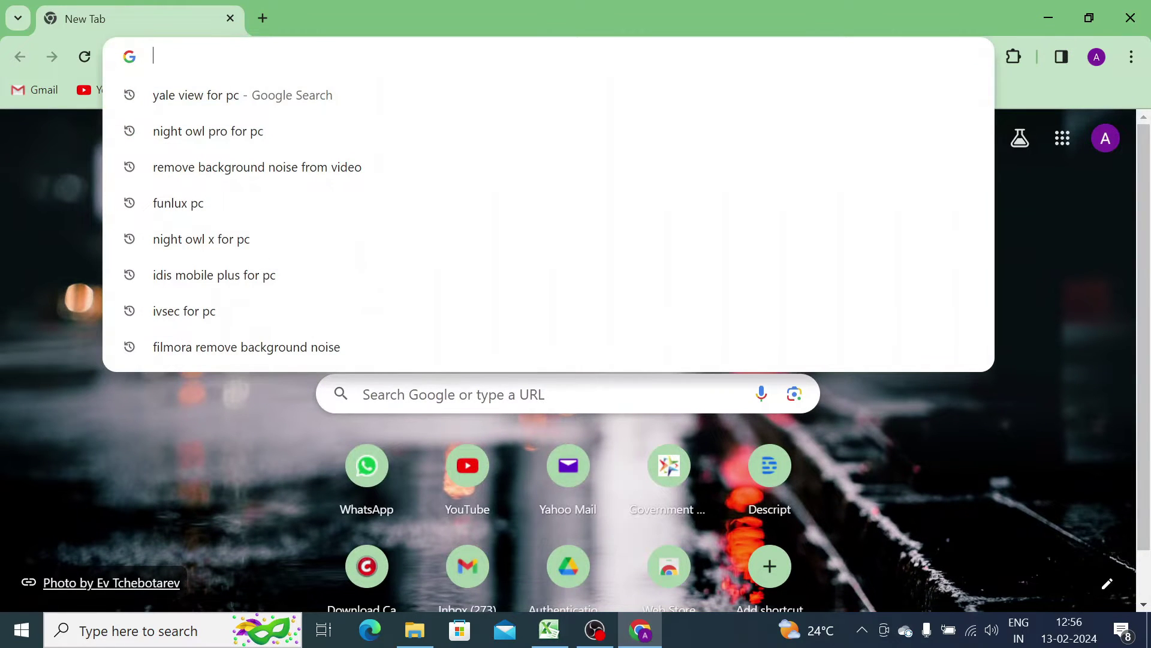
click(311, 131)
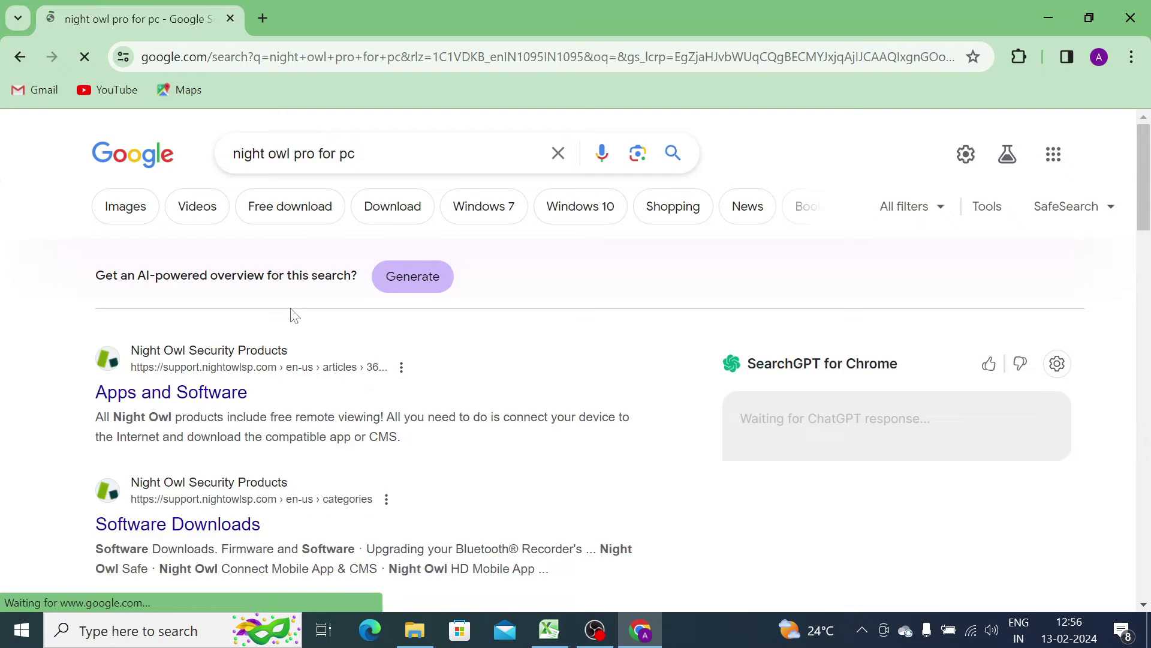
scroll(294, 315, down, 20)
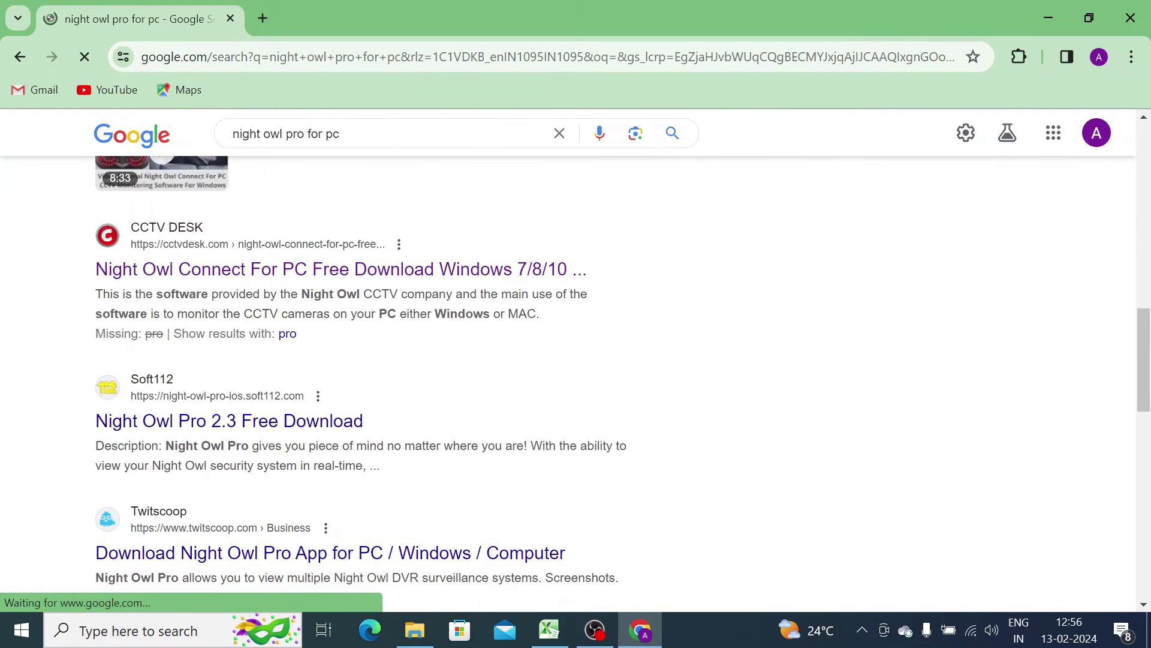
click(225, 280)
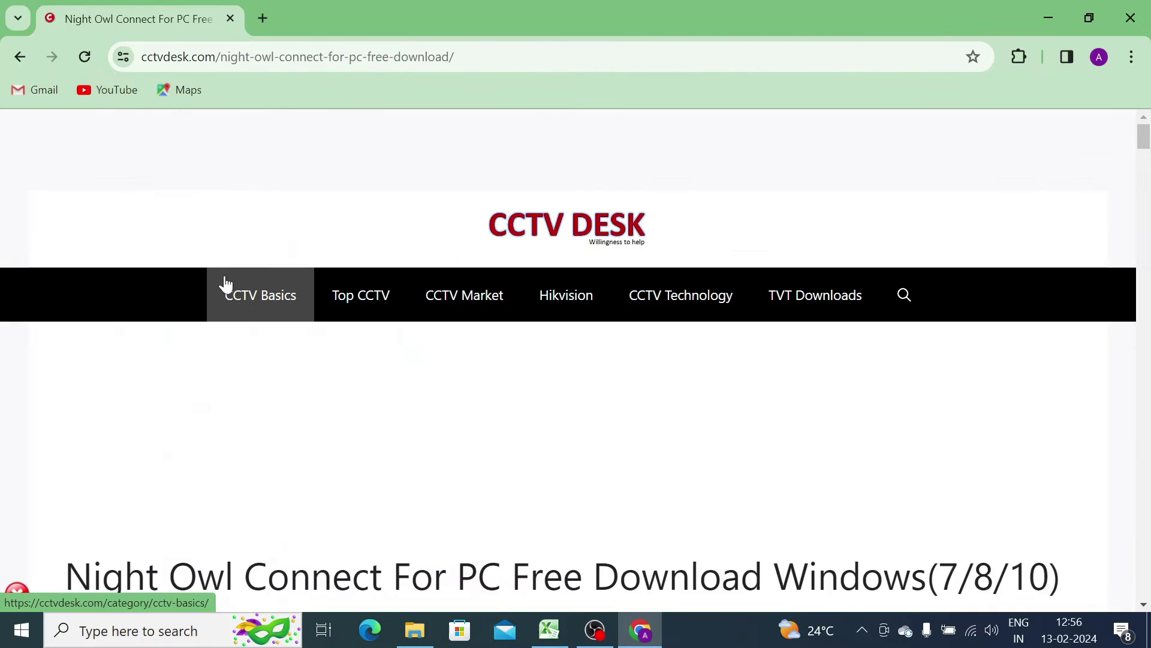
scroll(244, 300, down, 10)
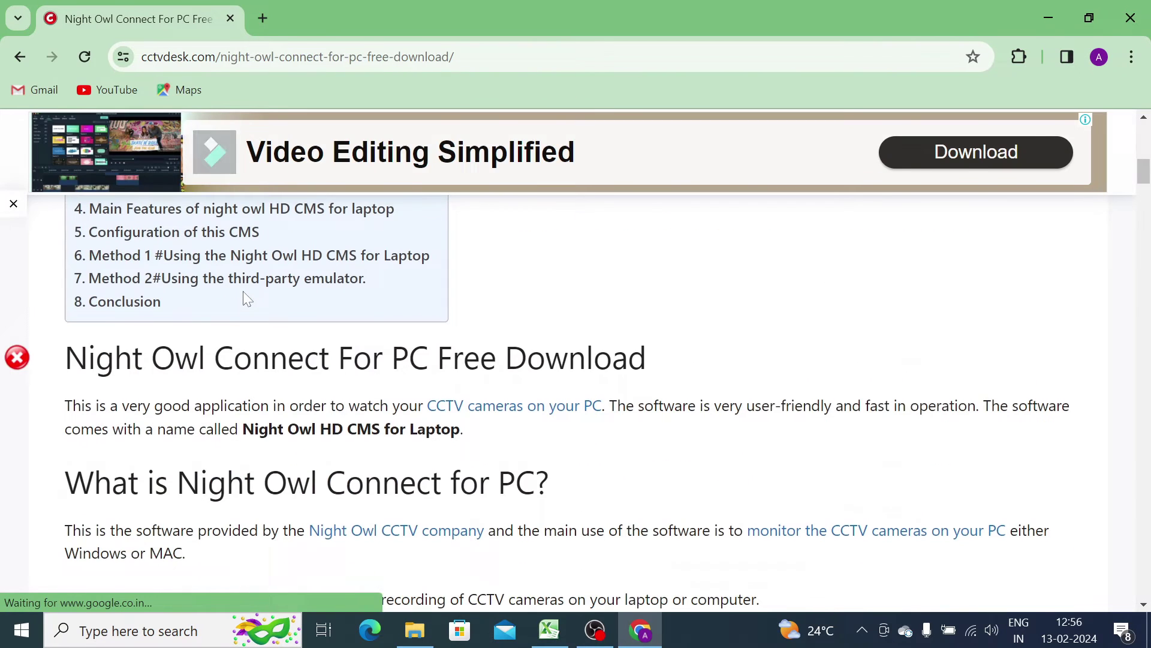
scroll(246, 298, down, 5)
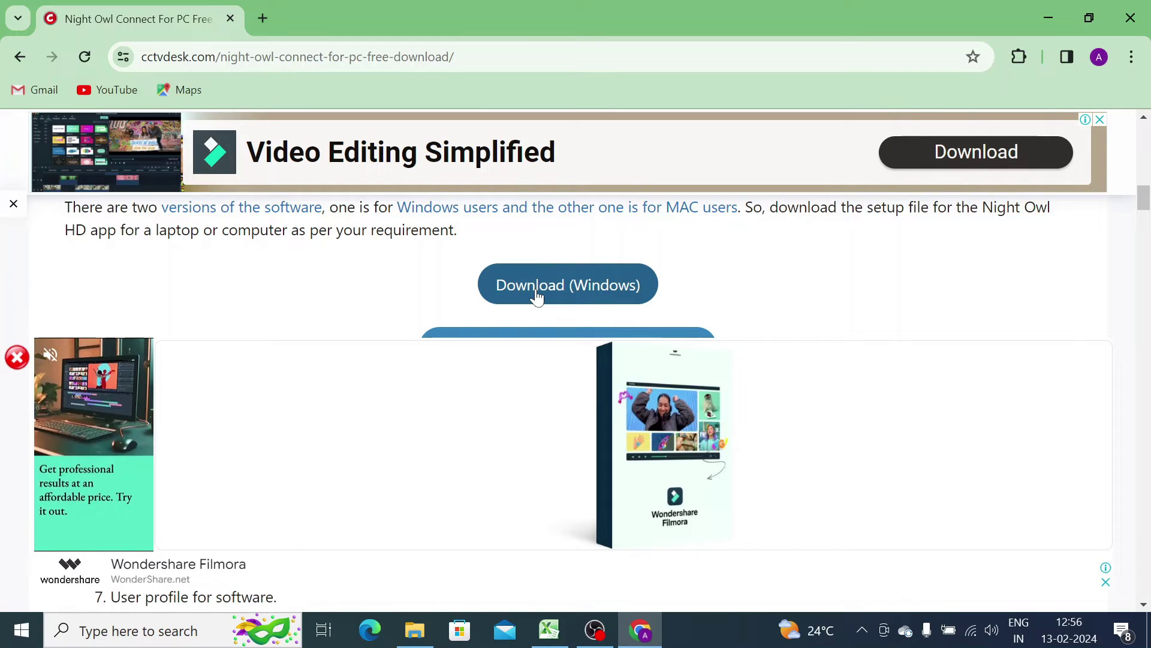
- Download Night-Owl-connect-for-pc.zip (18.6 MB) for Windows and show it in the Downloads folder
click(536, 292)
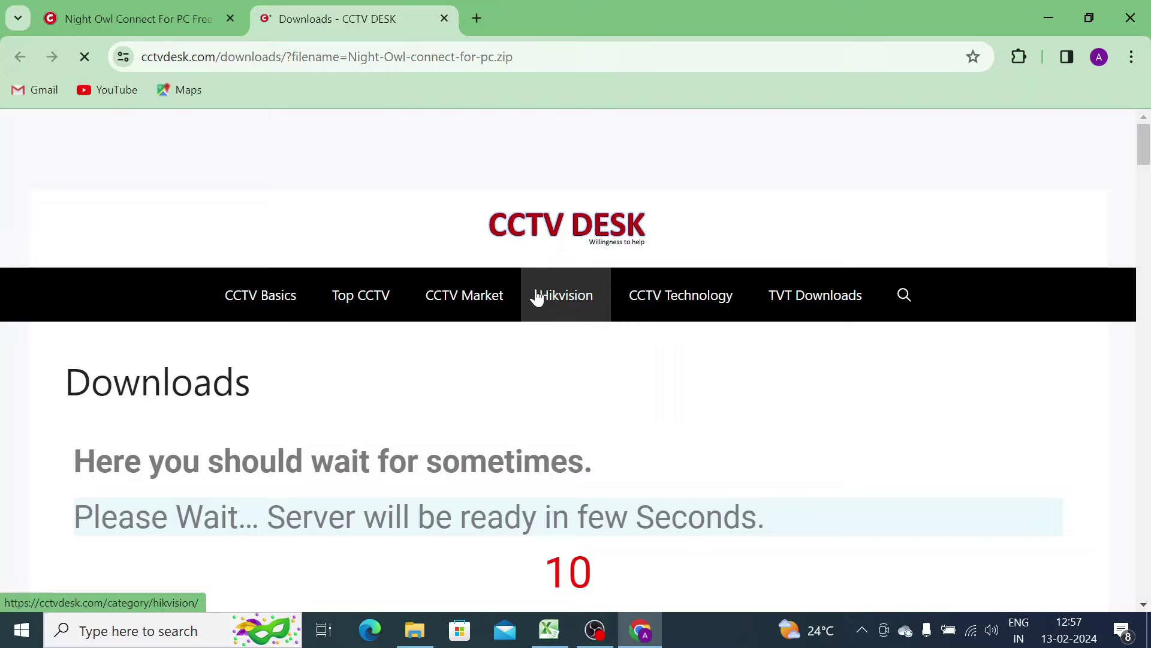
scroll(503, 338, down, 3)
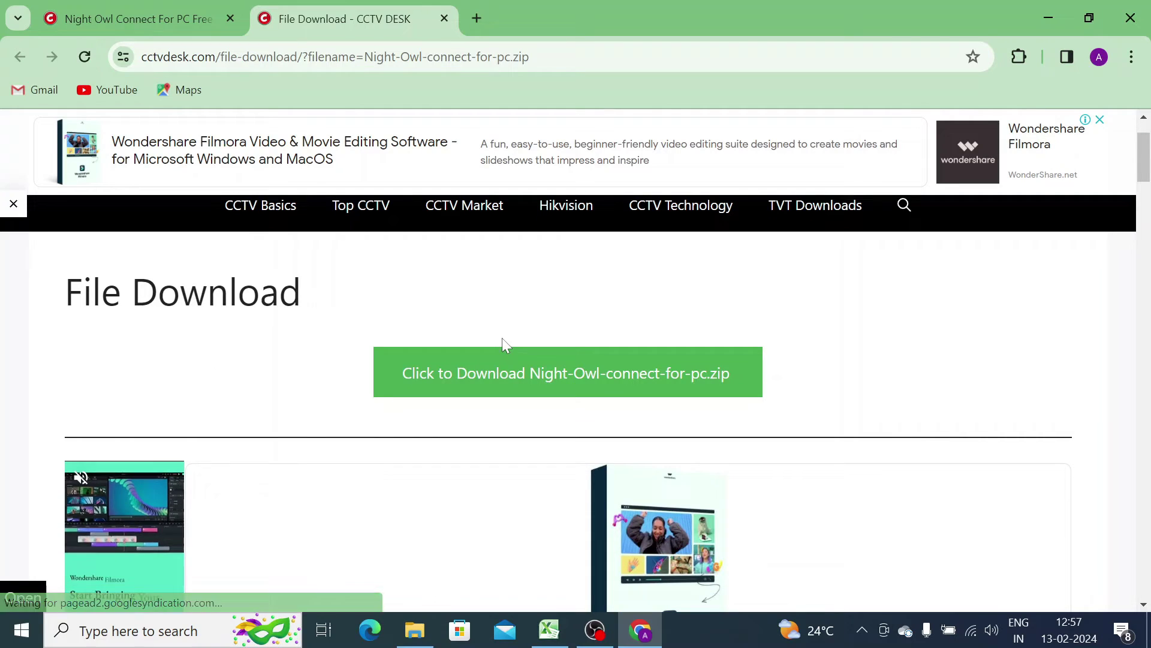
click(538, 381)
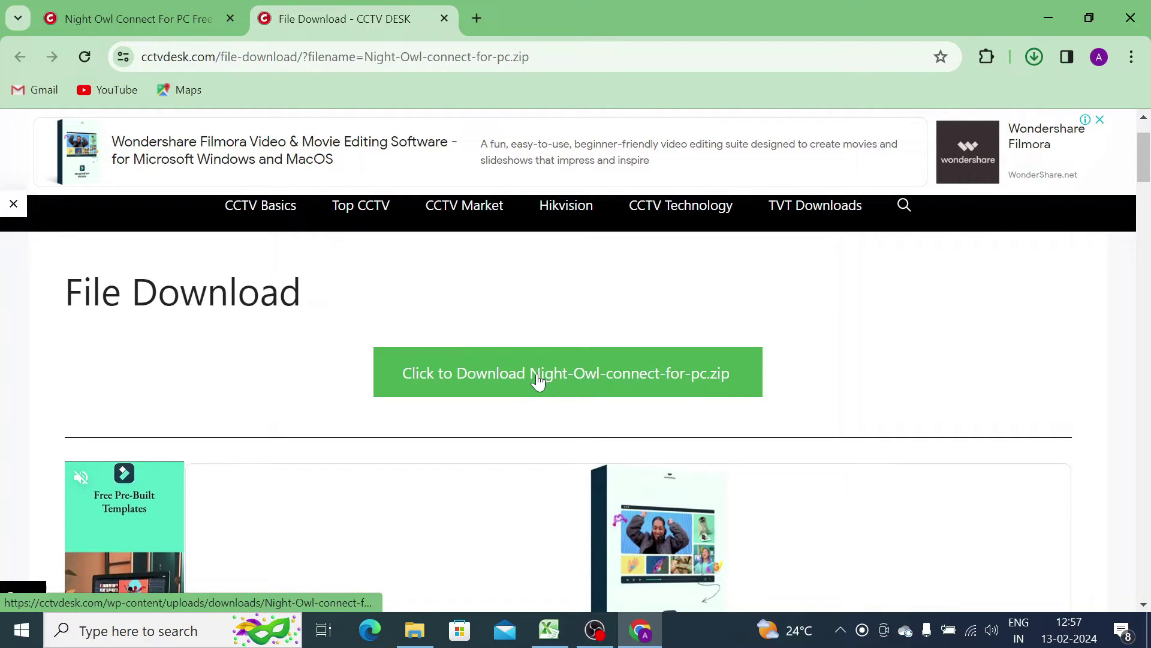
mouse_move(840, 121)
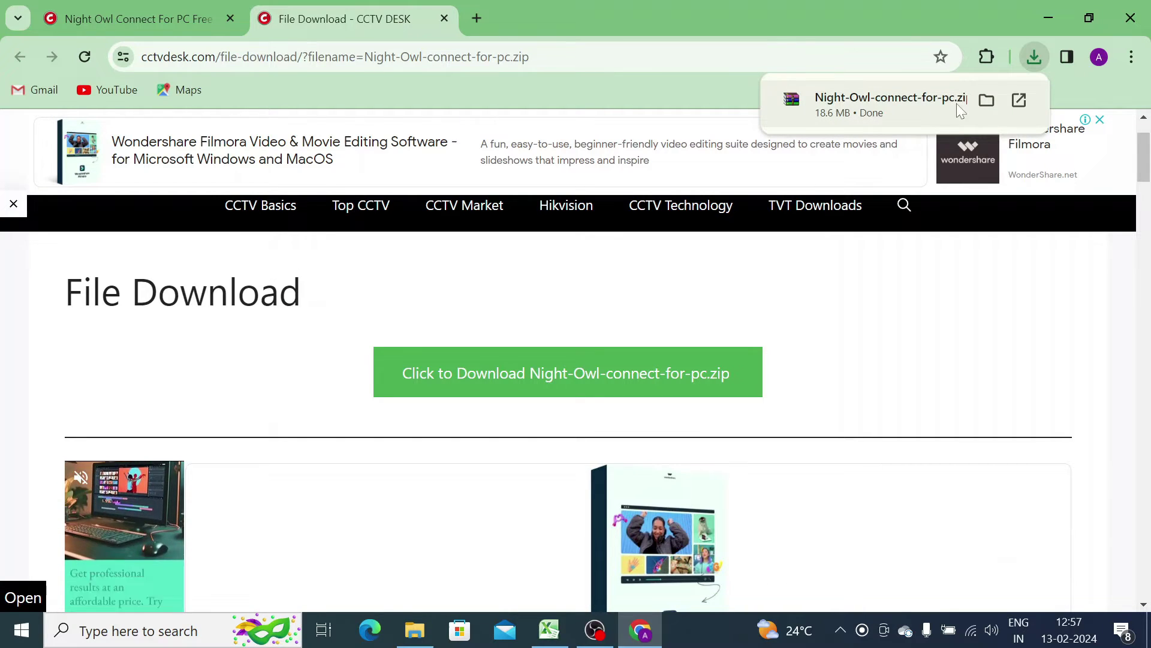
click(985, 102)
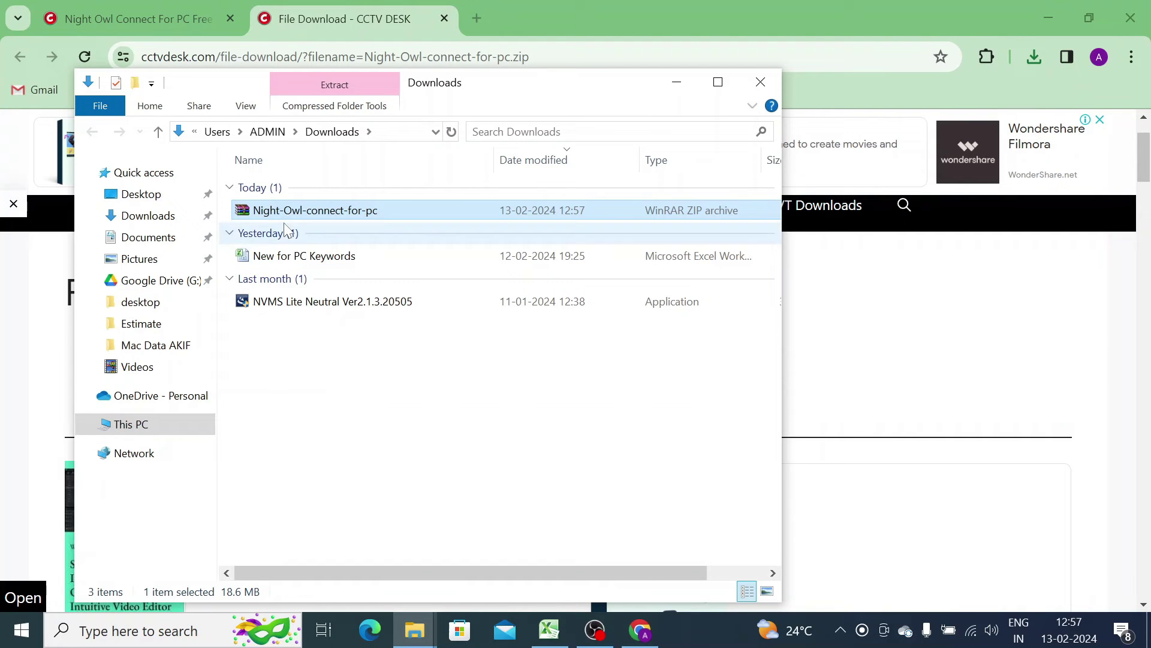
- Extract the zip into a Night-Owl-connect-for-pc folder and open it to the Night Owl HD CMS setup file
click(1048, 18)
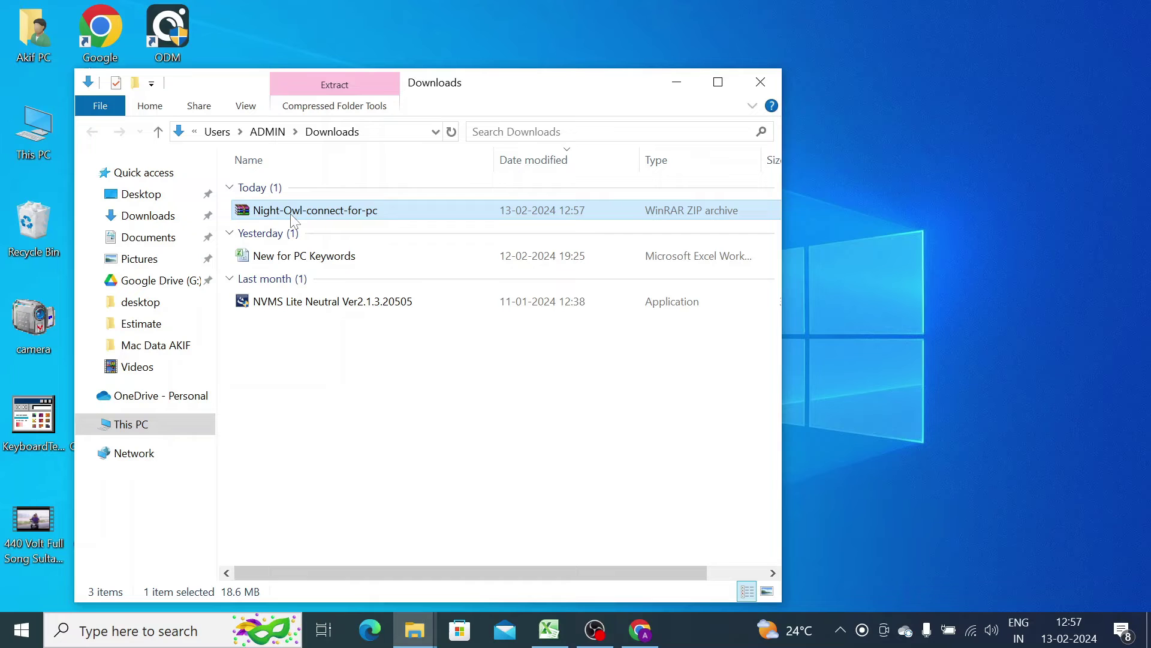
right_click(292, 219)
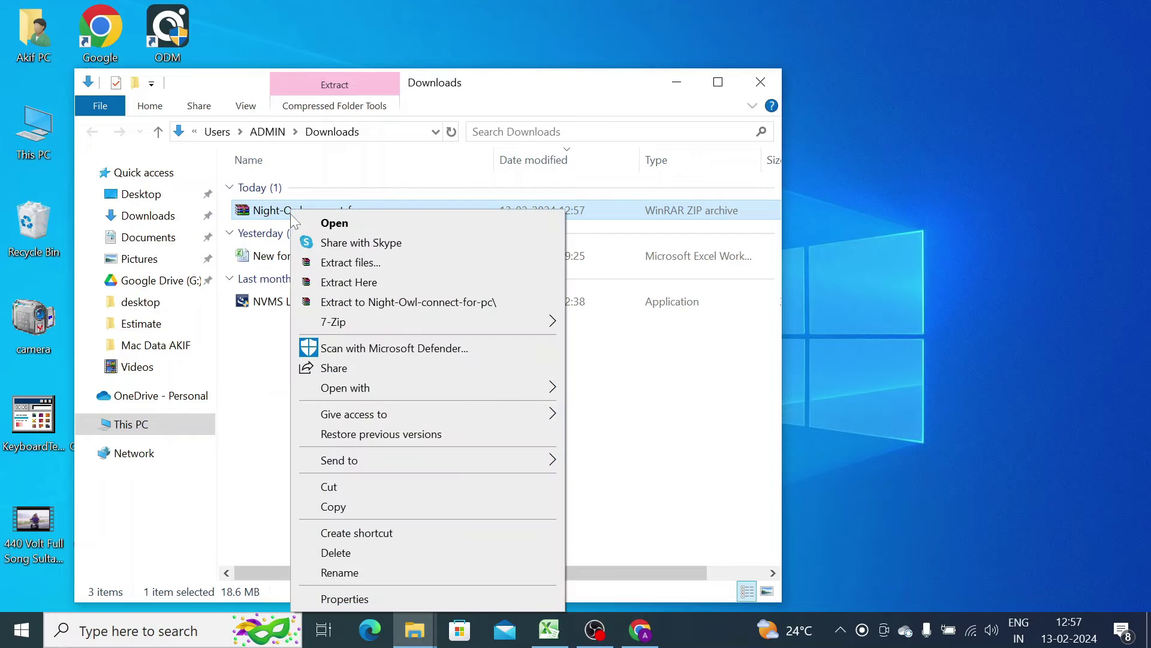
click(342, 303)
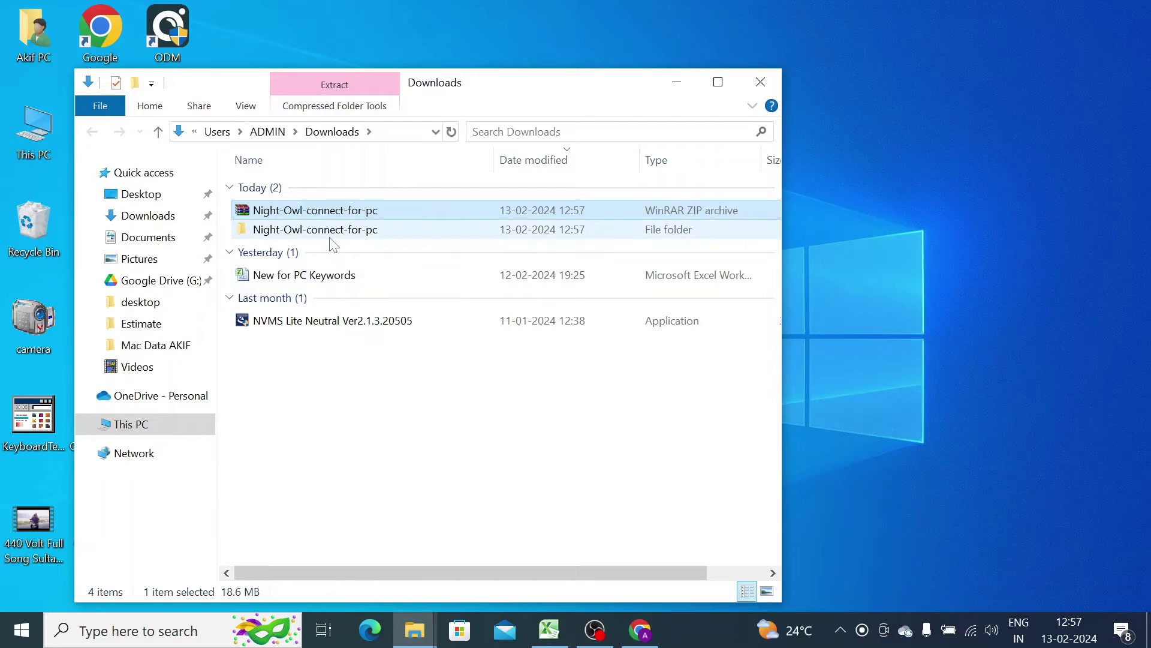
double_click(332, 232)
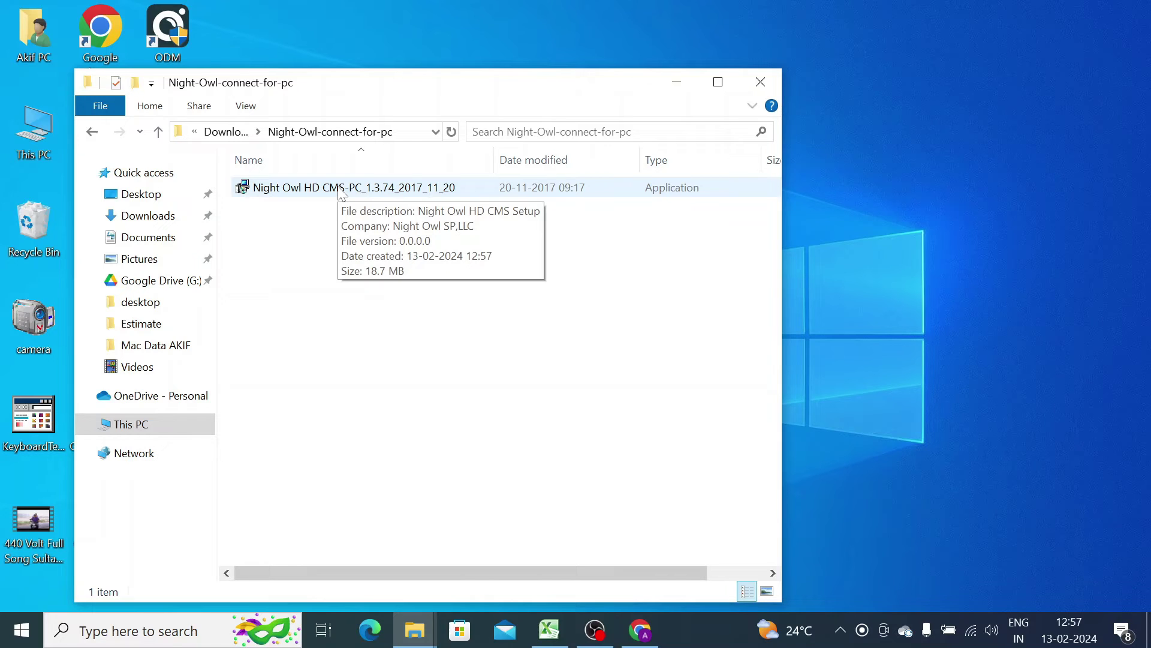
right_click(340, 189)
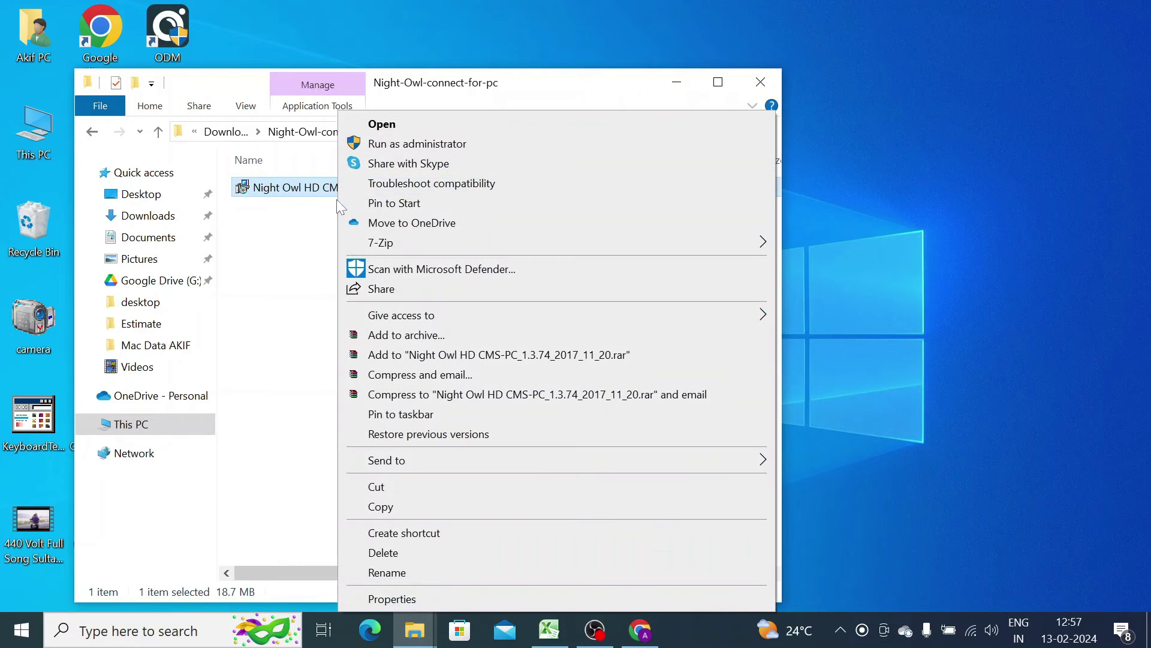
- Install Night Owl HD CMS as administrator with default location and desktop icon, launching it at the end
click(421, 145)
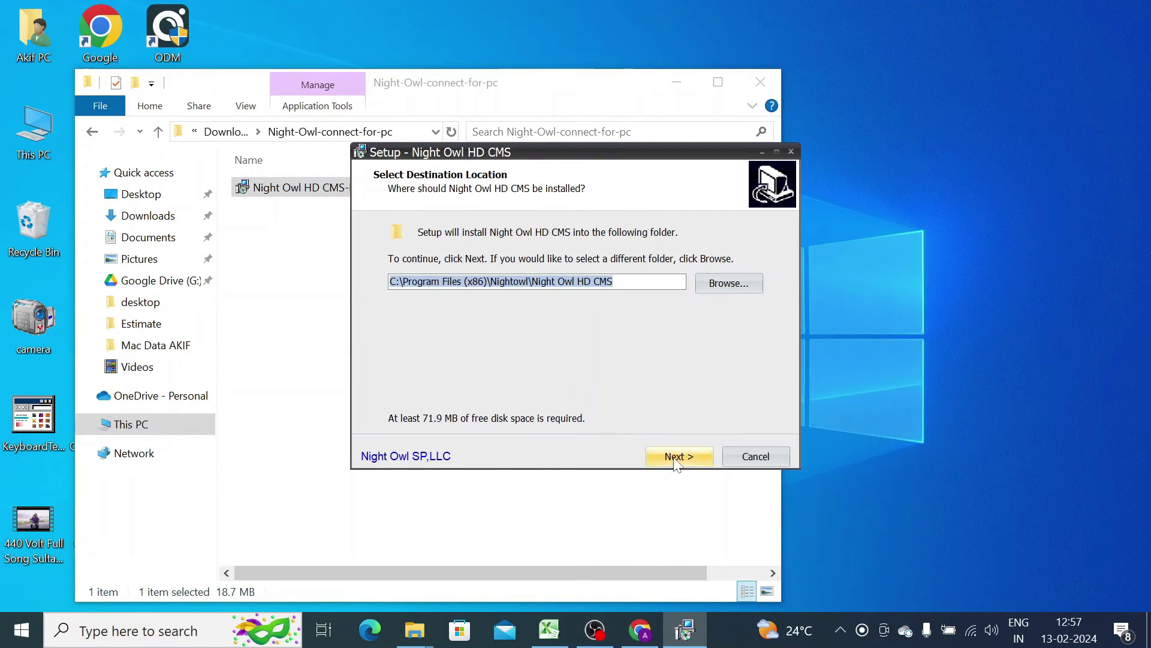
click(677, 462)
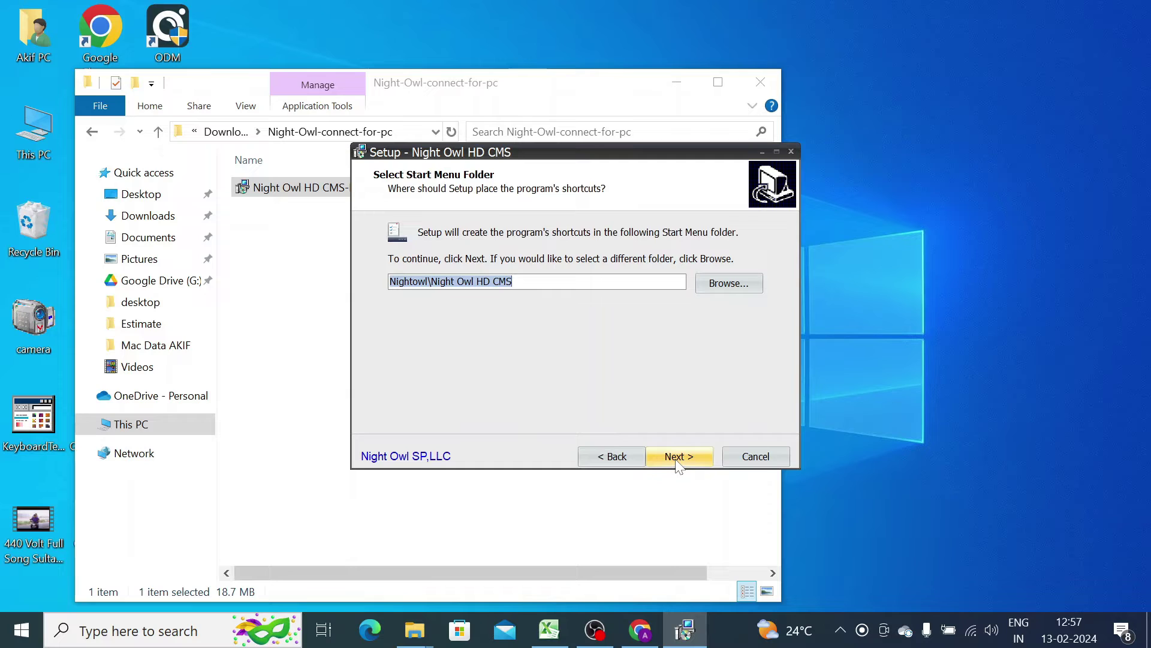
click(678, 462)
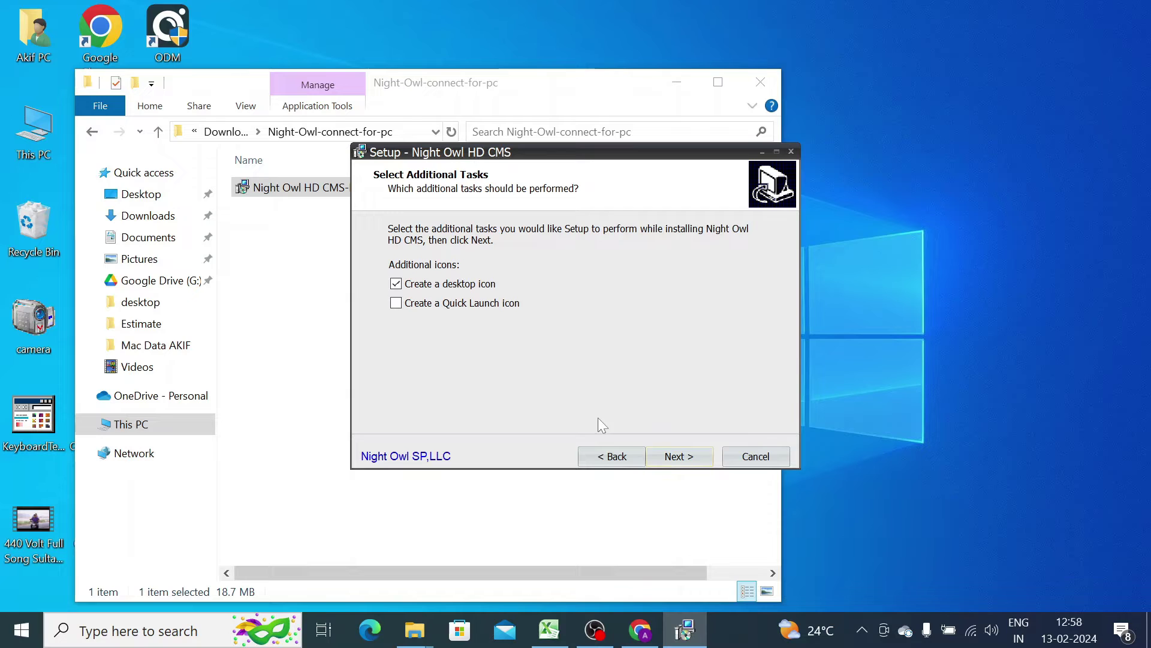
click(680, 457)
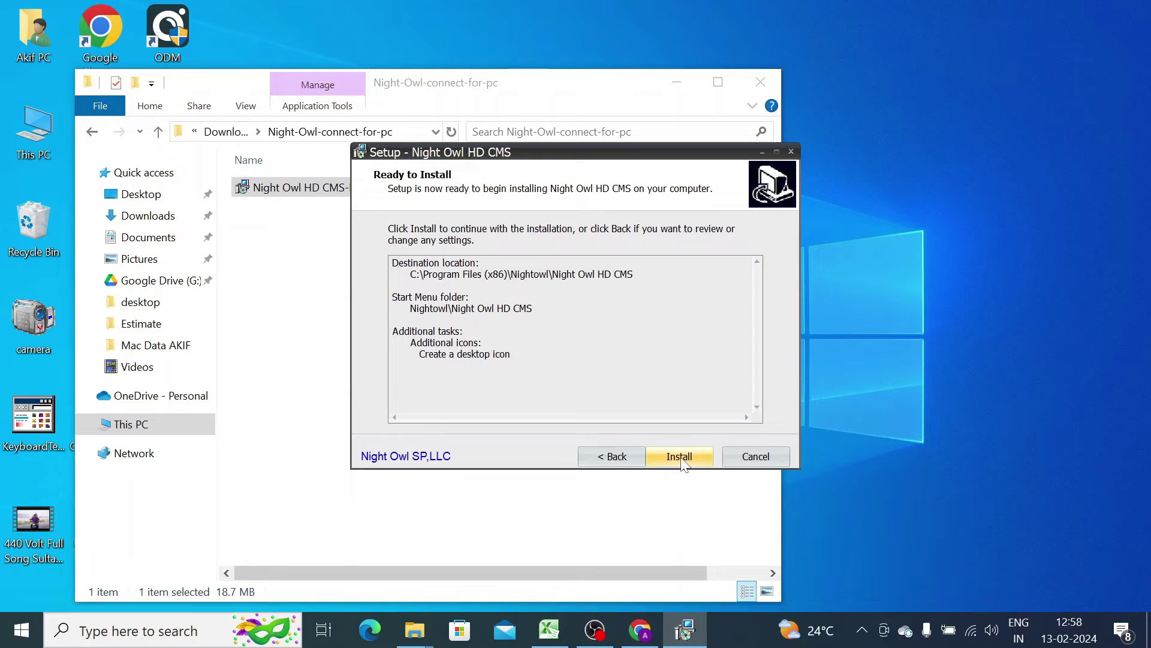
click(680, 457)
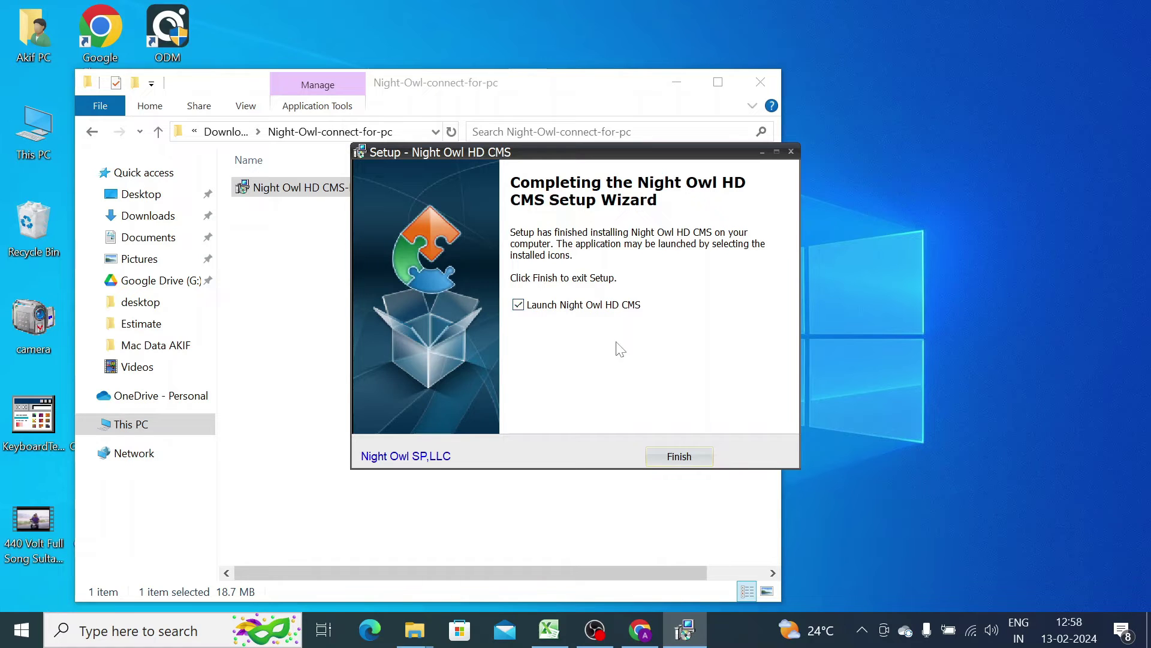
click(680, 457)
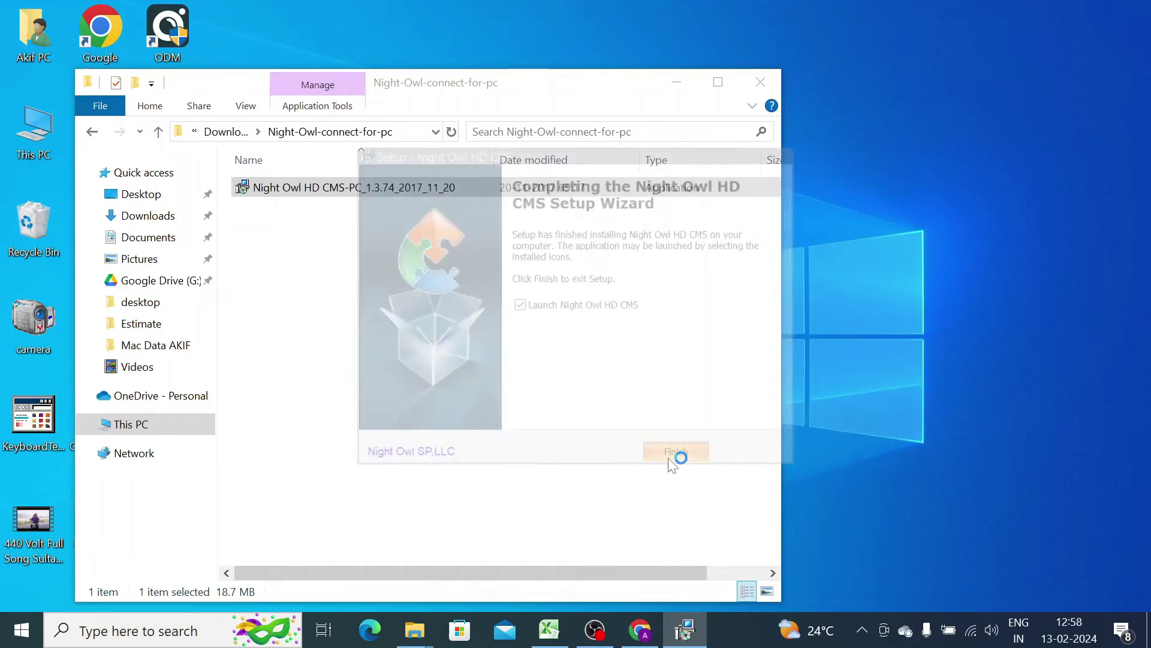
- Finish the CMS first-run wizard without importing any devices to reach the Control Panel
click(676, 83)
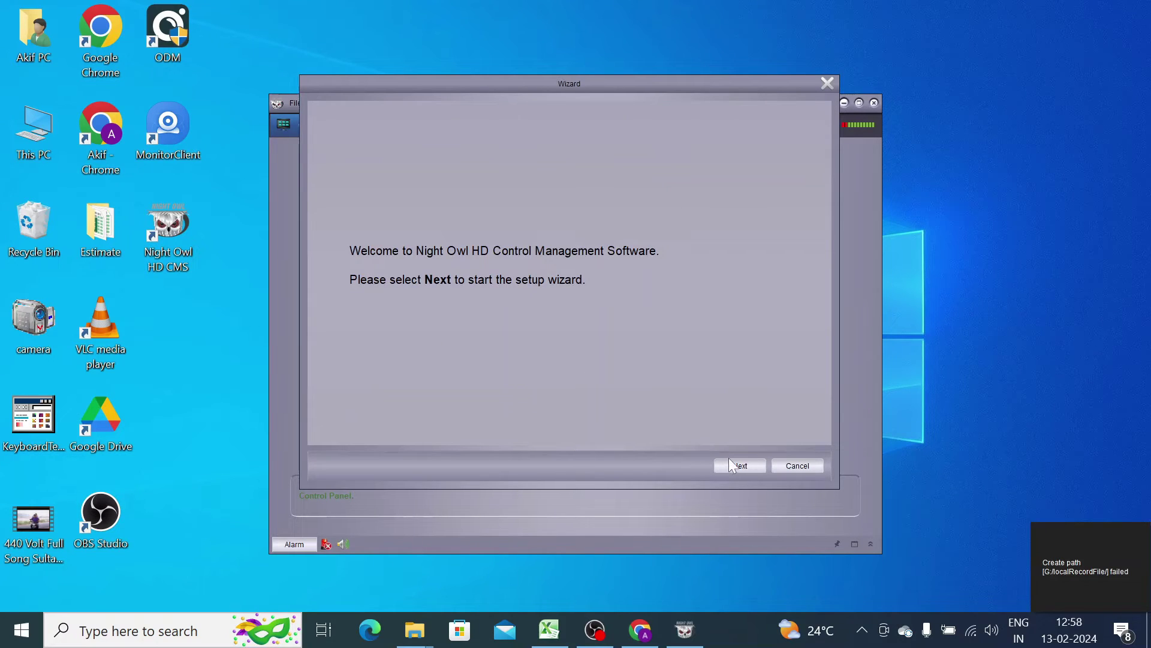
click(738, 470)
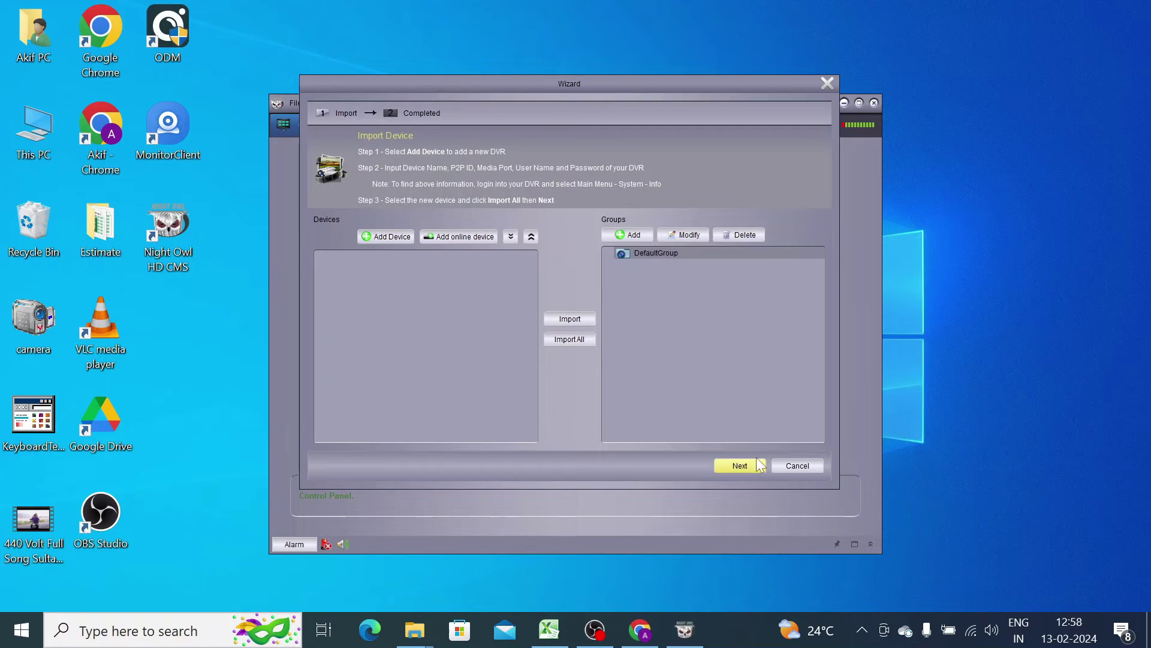
click(750, 465)
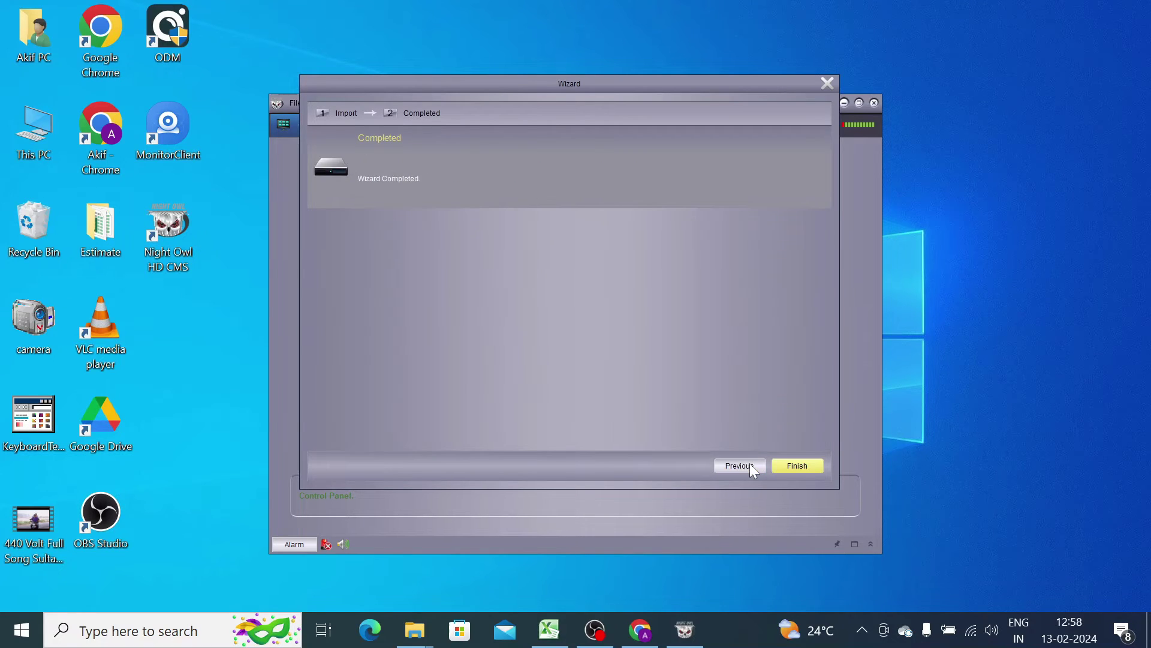
click(791, 465)
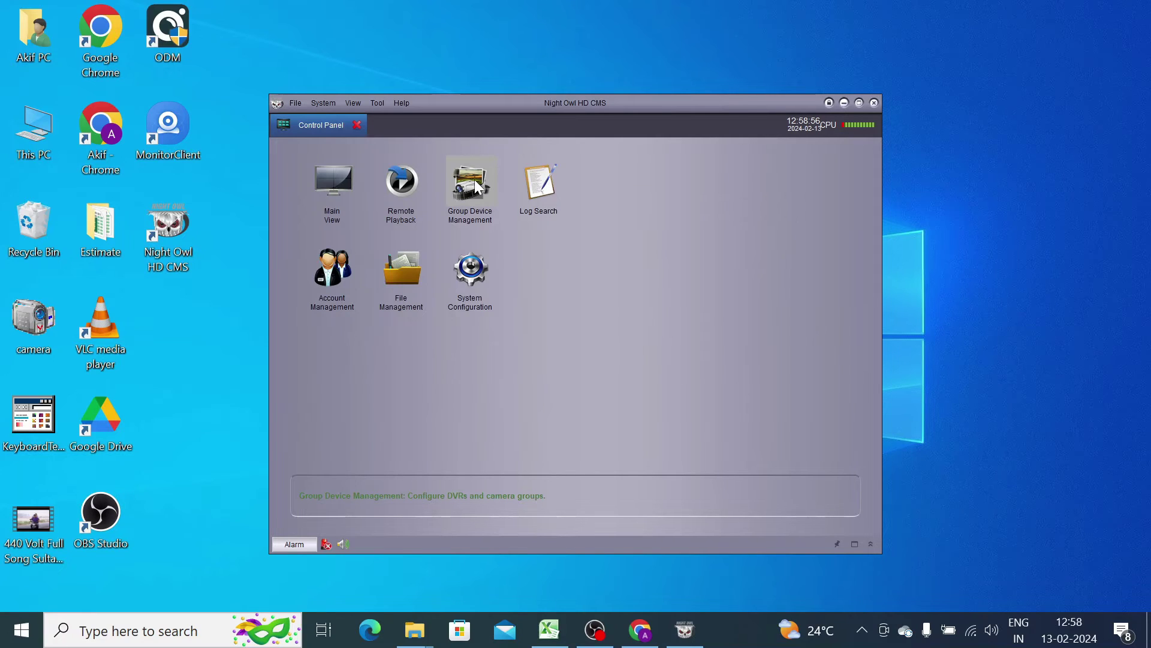
- Add a new group named 'A' in Group Device Management
double_click(478, 187)
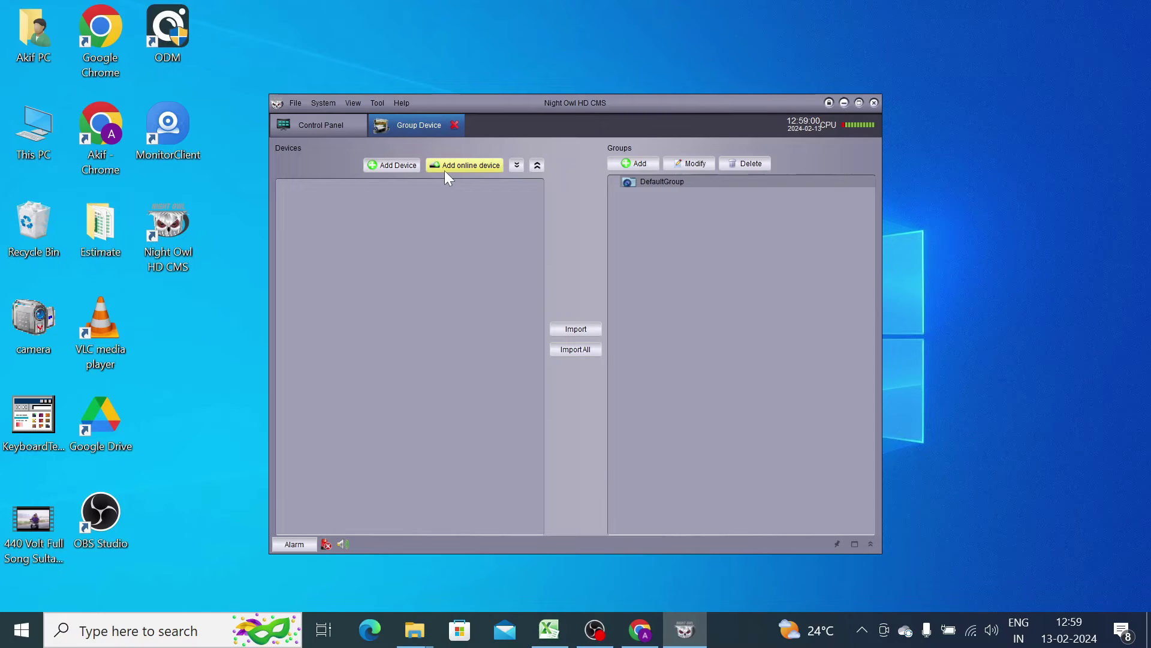
click(644, 168)
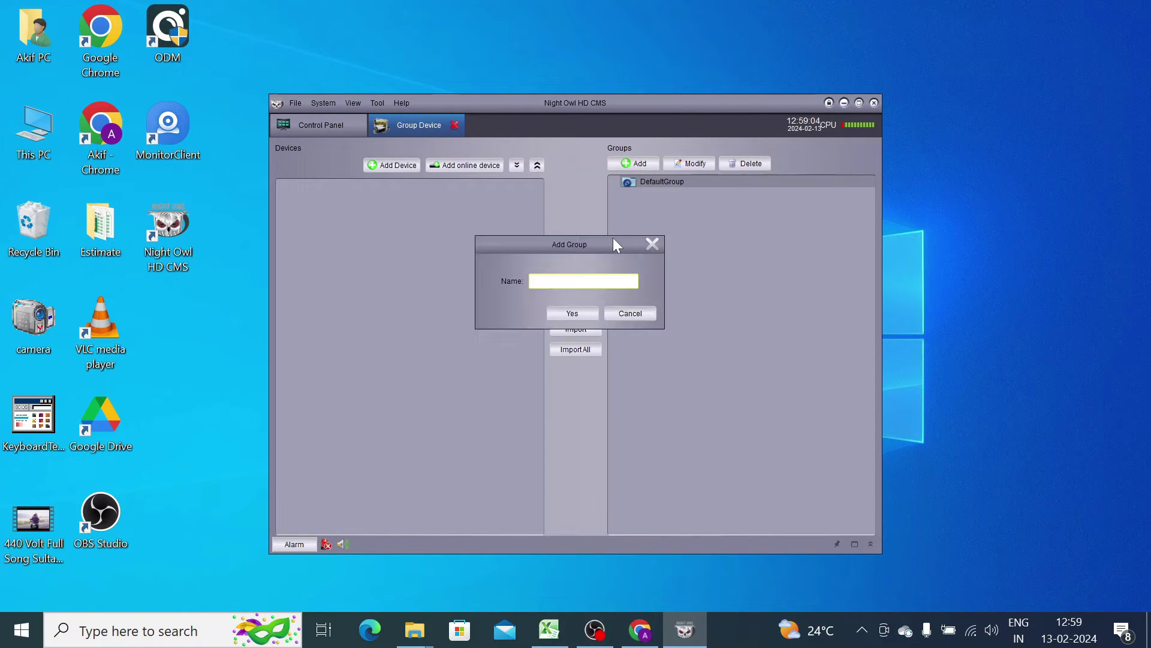
text(A)
click(571, 314)
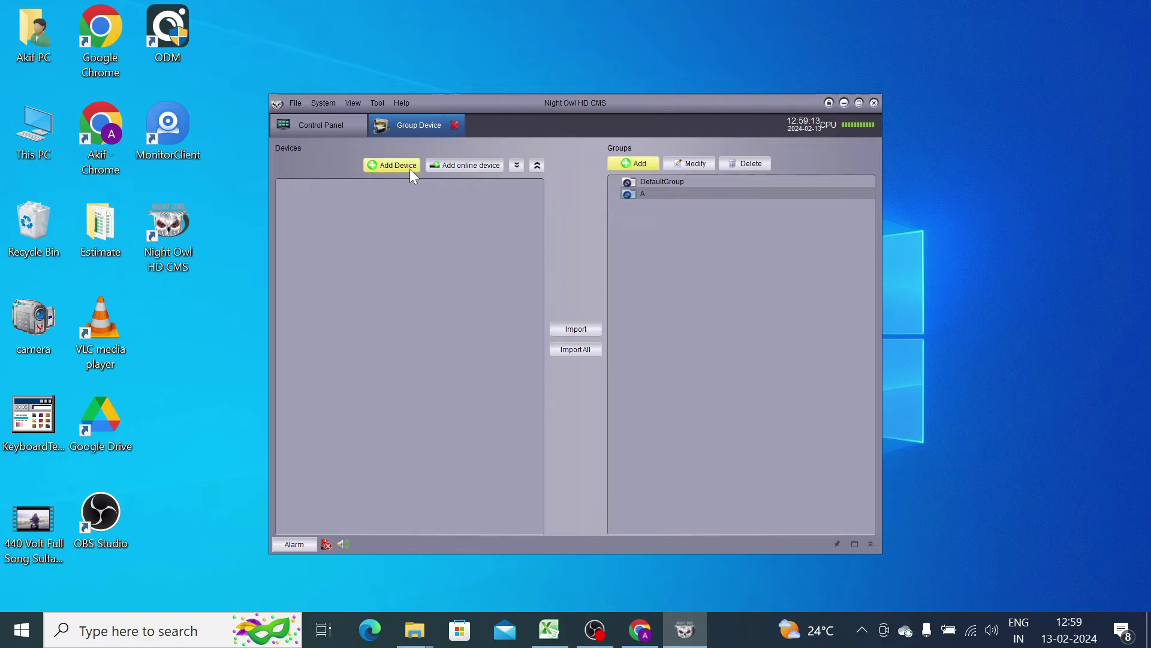
- Allow Night Owl HD CMS through the Windows firewall, then look at and close the manual Add Device form
click(470, 171)
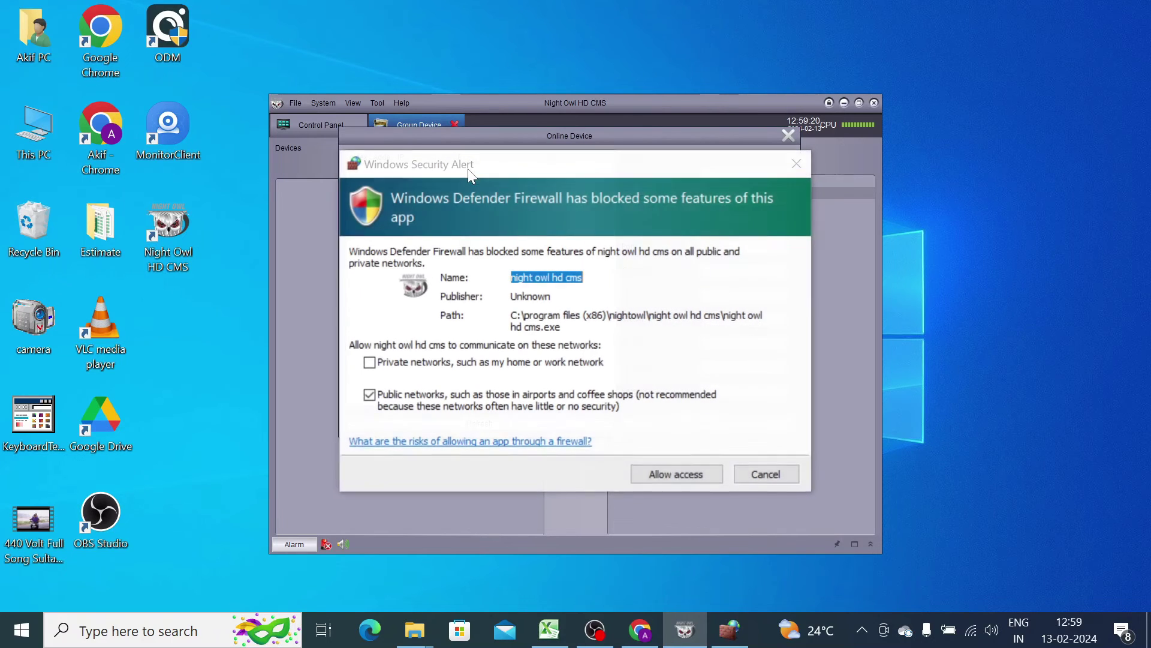
click(659, 475)
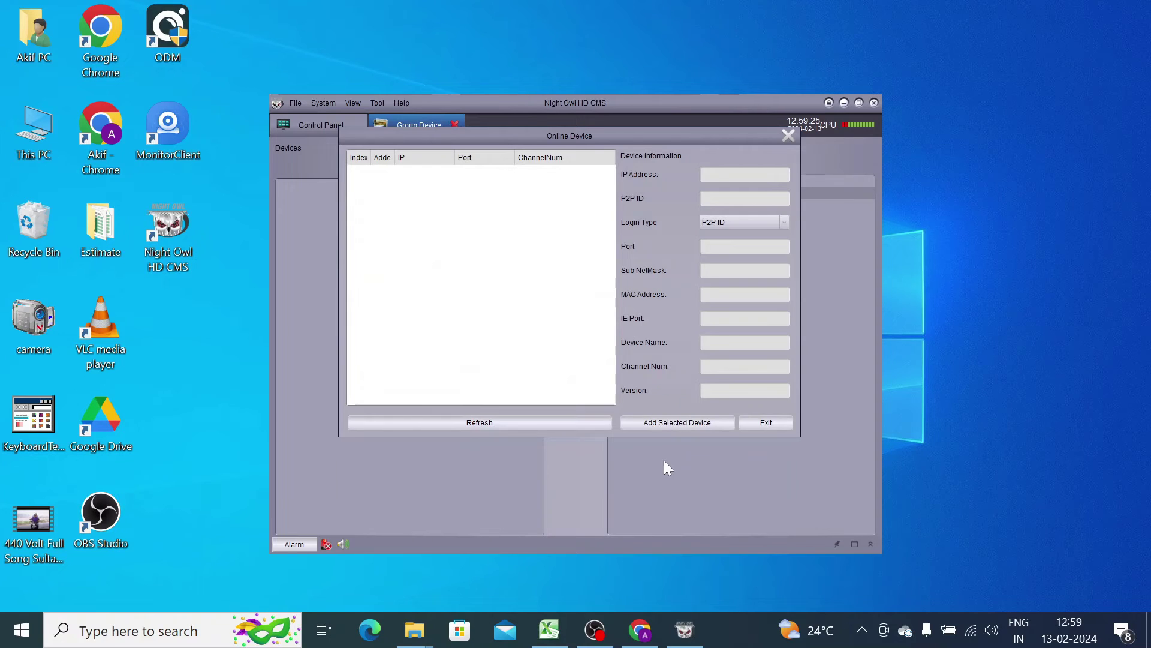
click(788, 136)
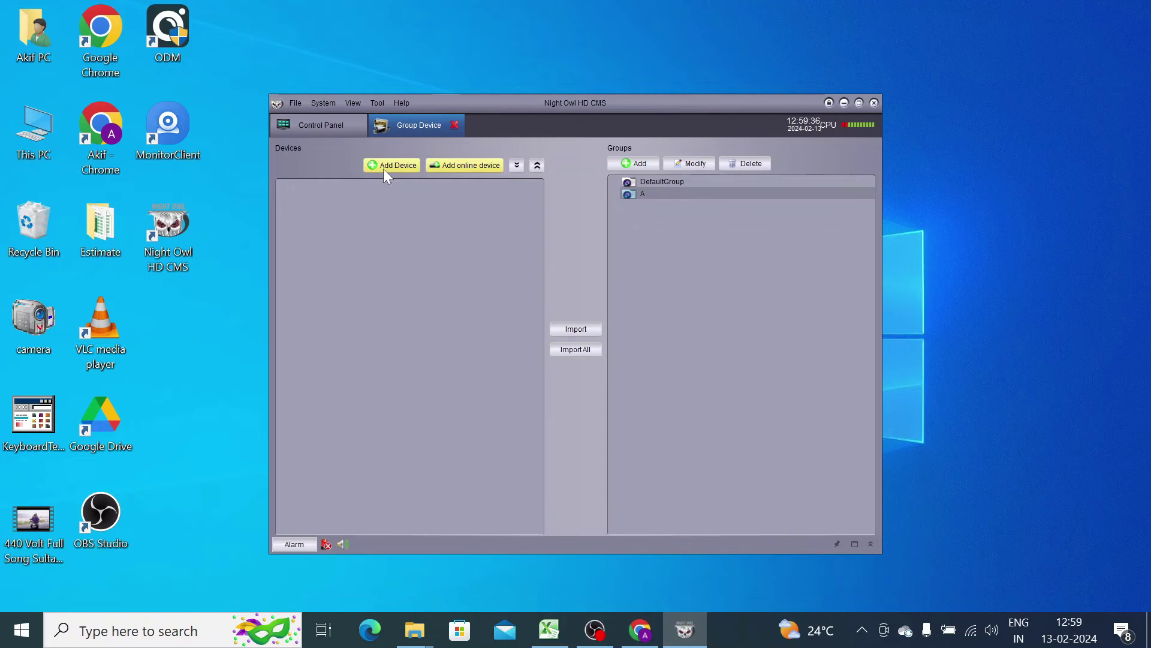
click(384, 170)
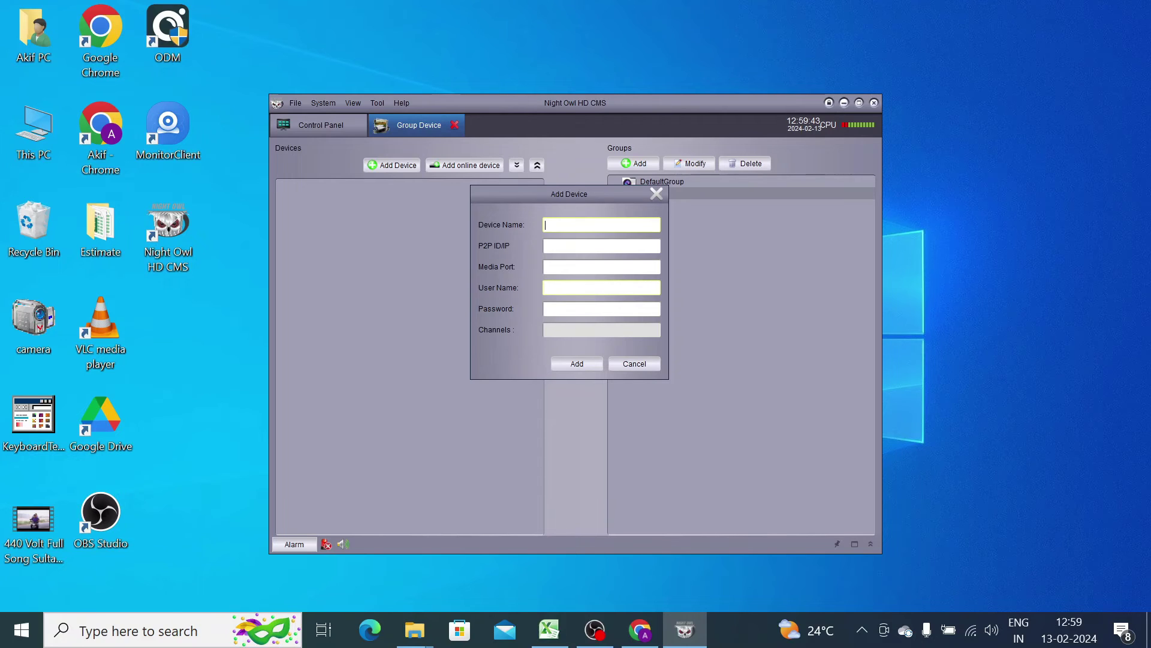
click(659, 196)
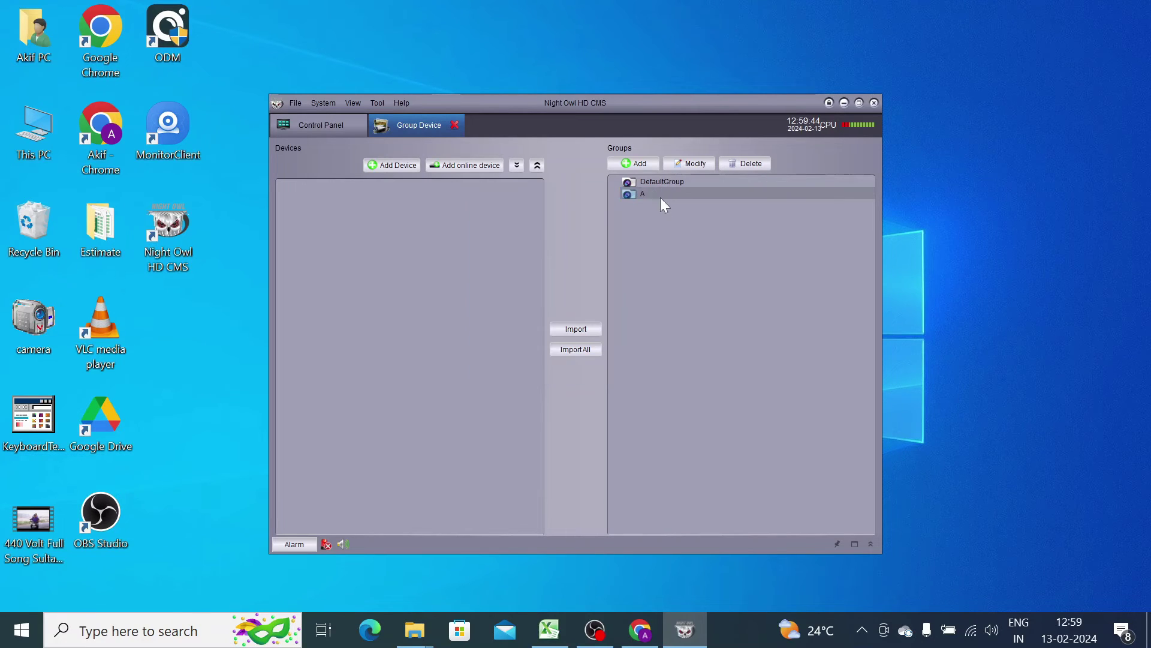
- Switch the online search's Login Type to IP and back to P2P ID, then close the search
click(465, 165)
click(741, 222)
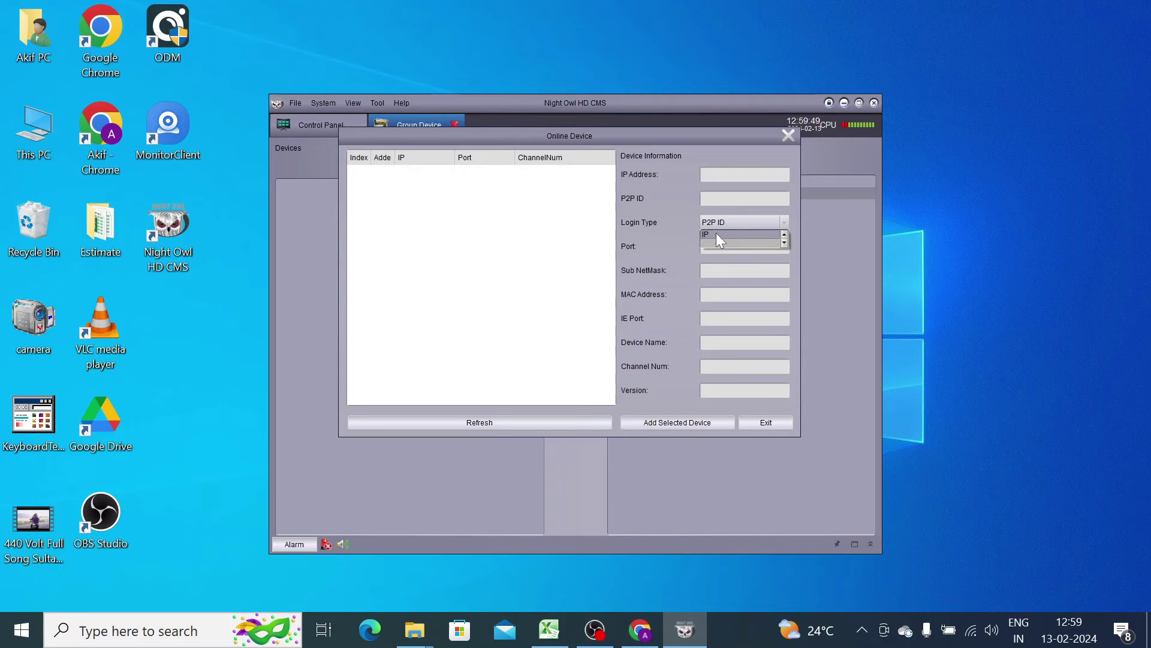
click(717, 235)
click(716, 217)
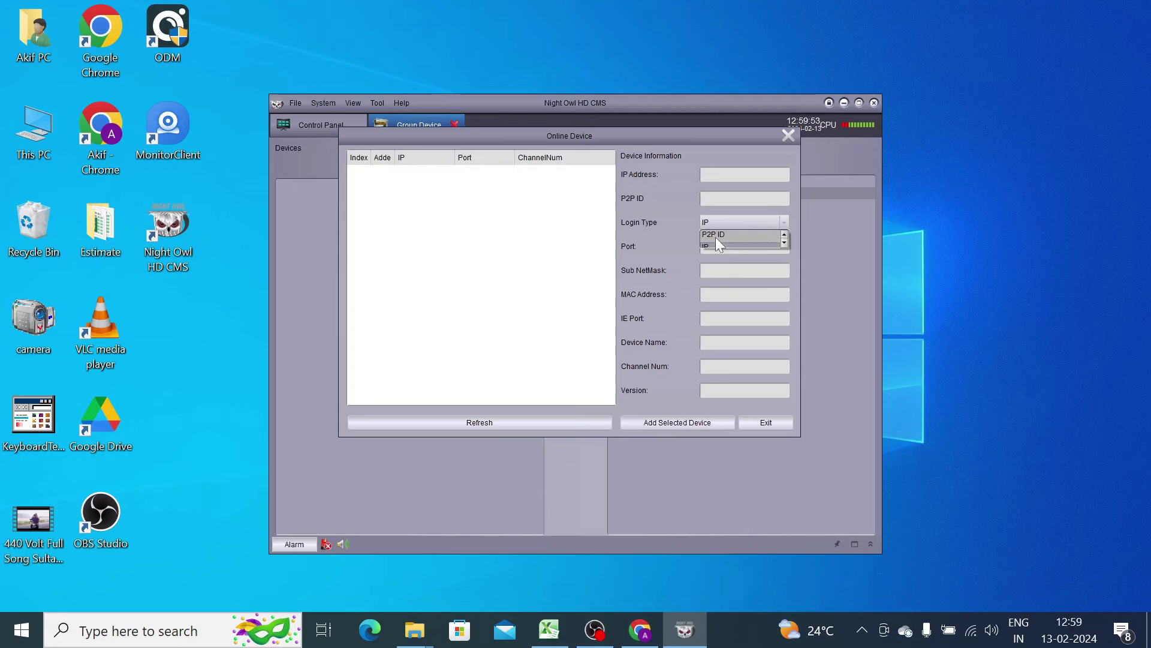
click(716, 239)
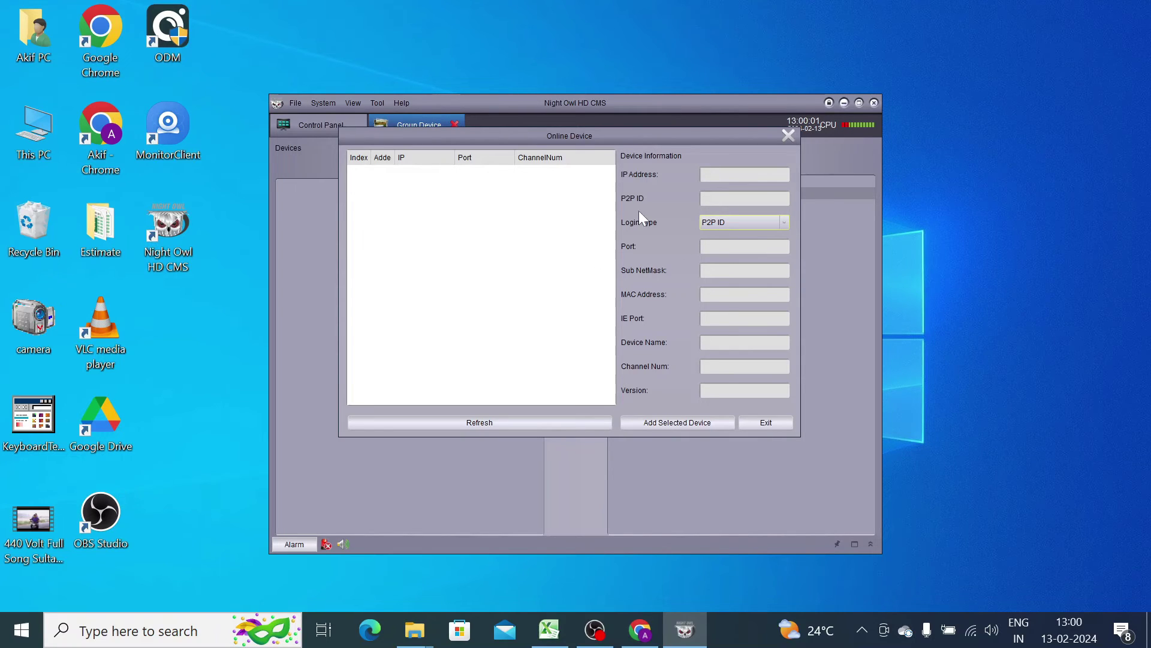
click(363, 163)
click(789, 136)
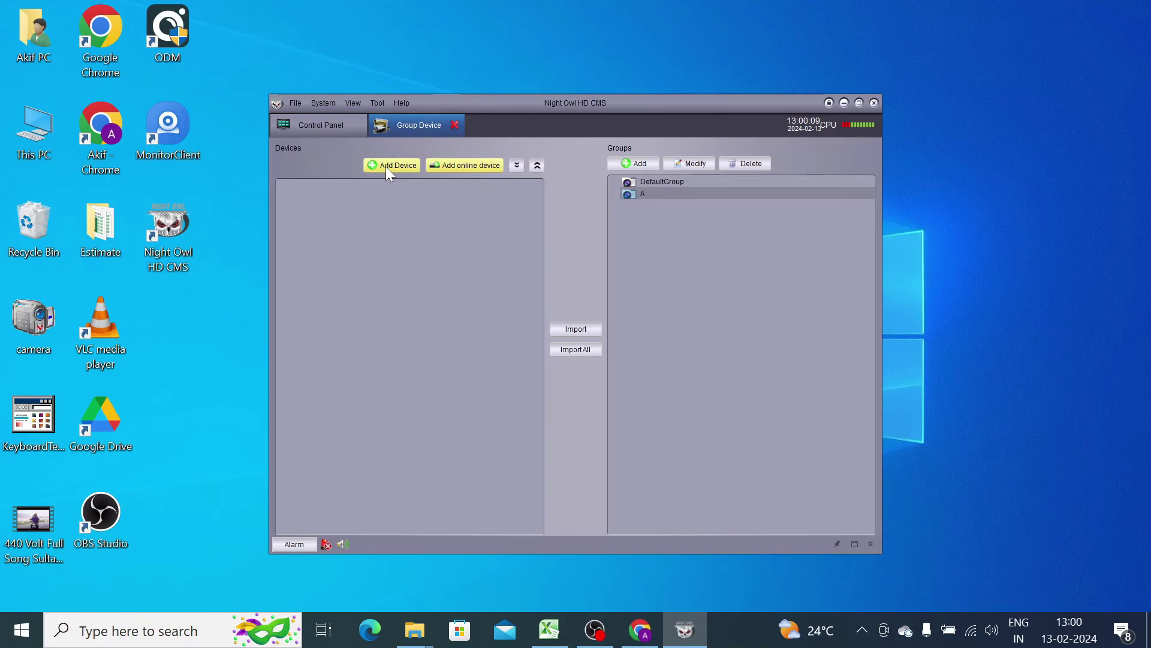
- Start a manual device named 'Test Device' and enter its IP address
click(386, 167)
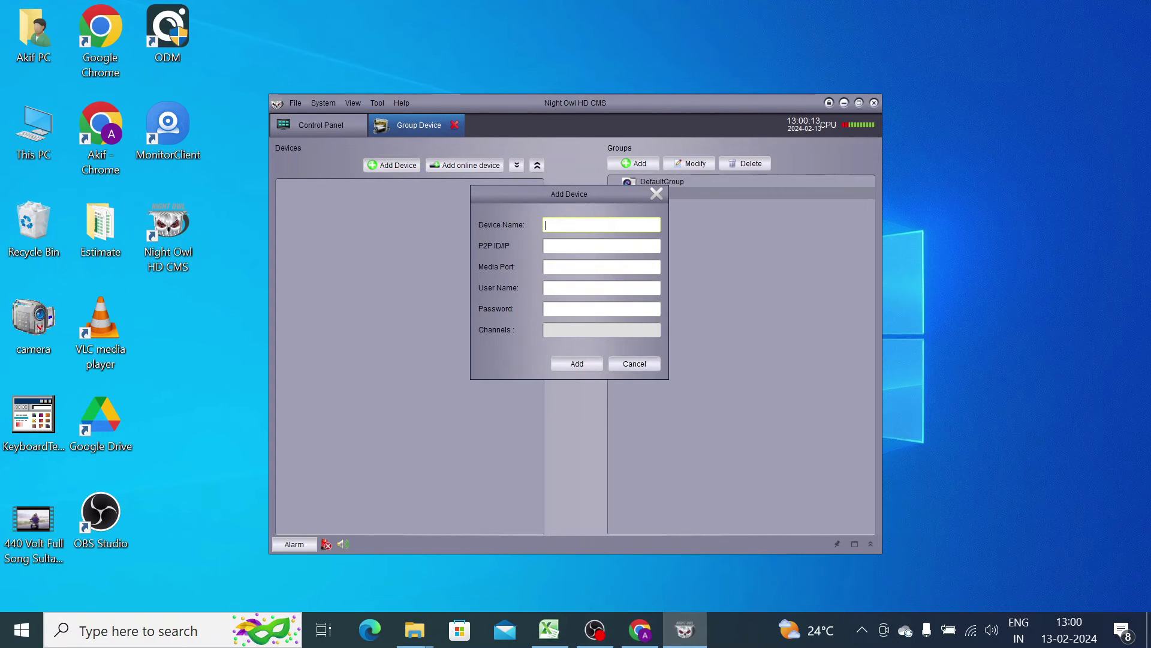
text(Test)
text( F)
text(De)
text(vice)
click(601, 246)
text(19)
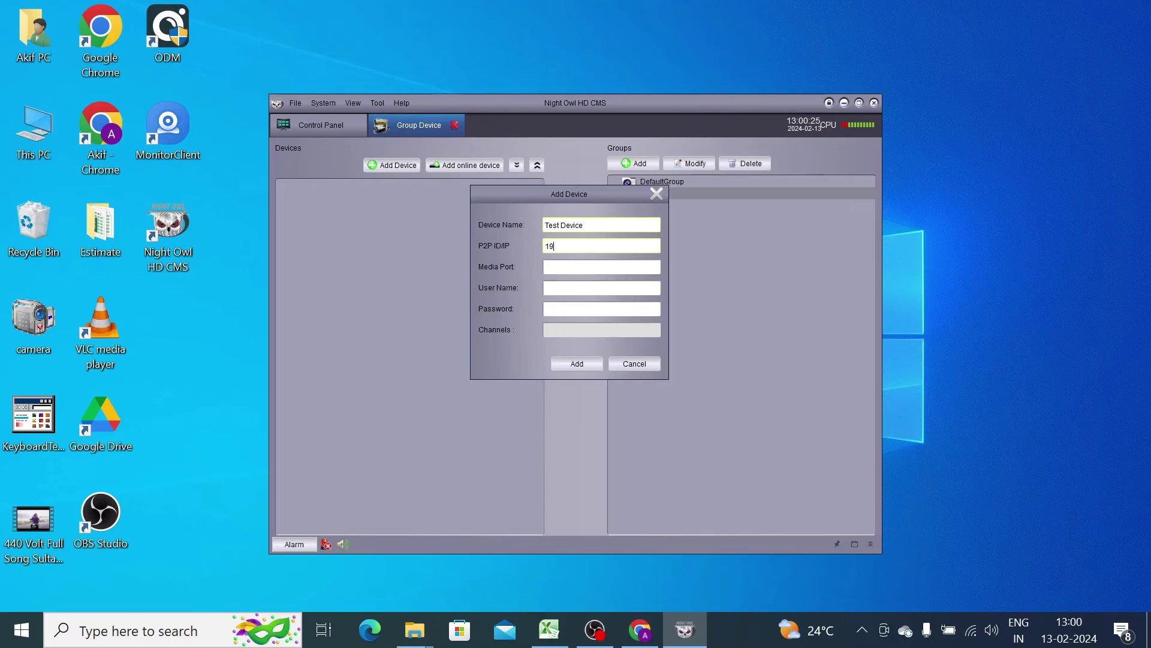
text(2.168.)
text(2.)
key(BackSpace)
key(BackSpace)
text(1.)
- Set media port 6036, enter the login user name and password, and add the device
click(601, 266)
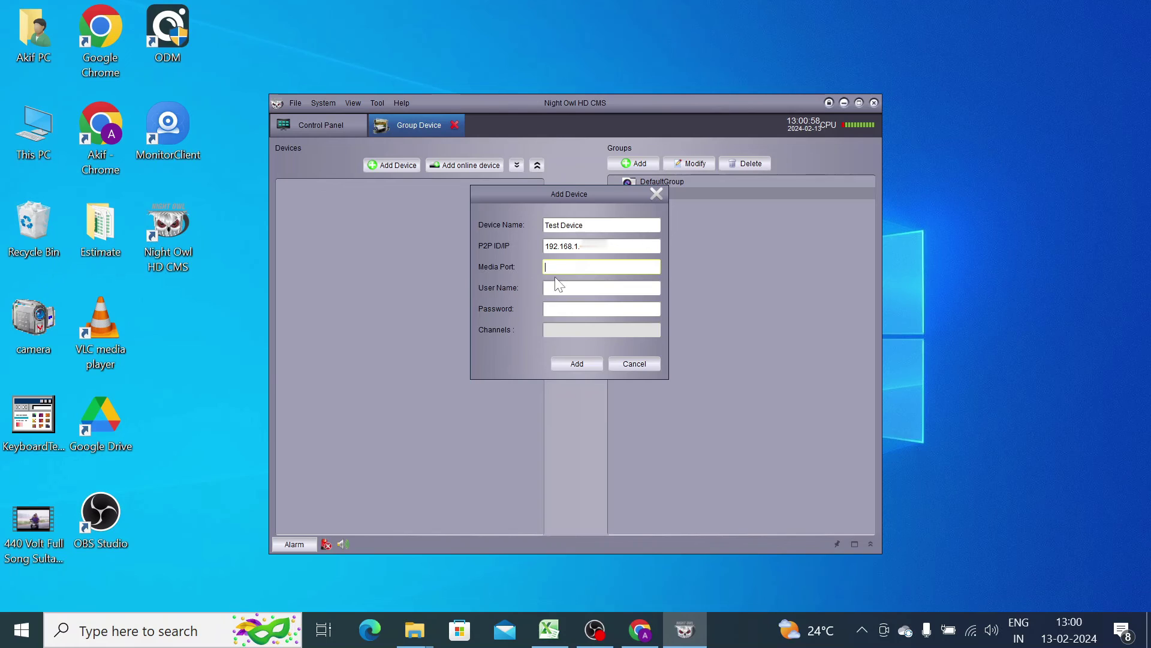
text(6036)
key(Tab)
text(admin)
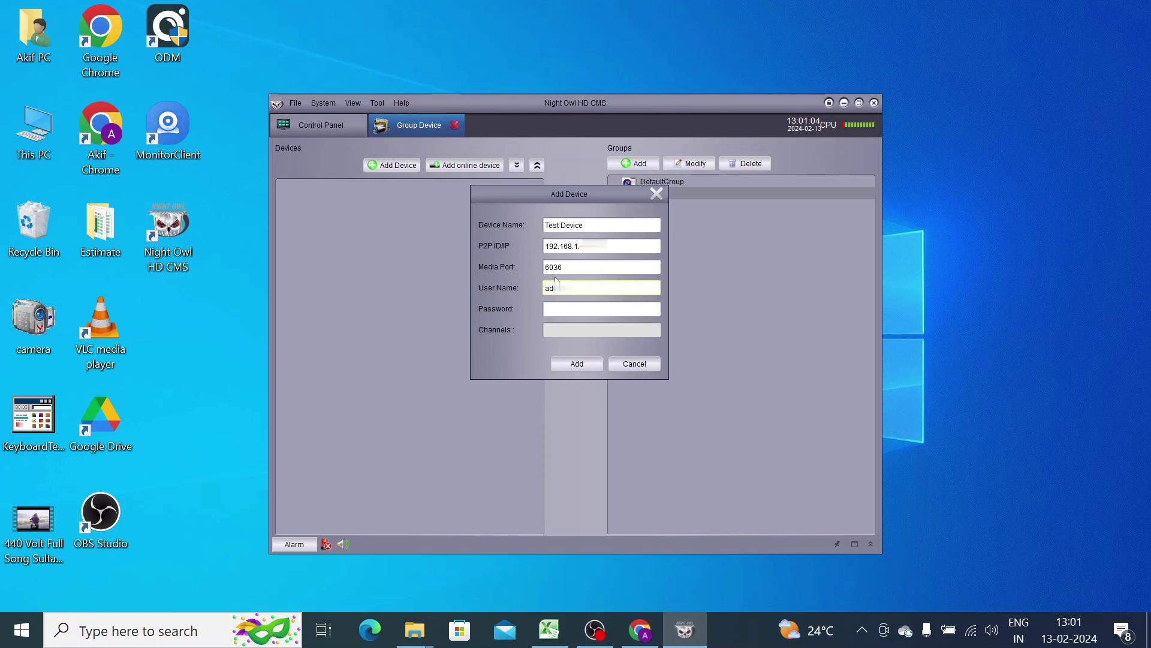
key(Tab)
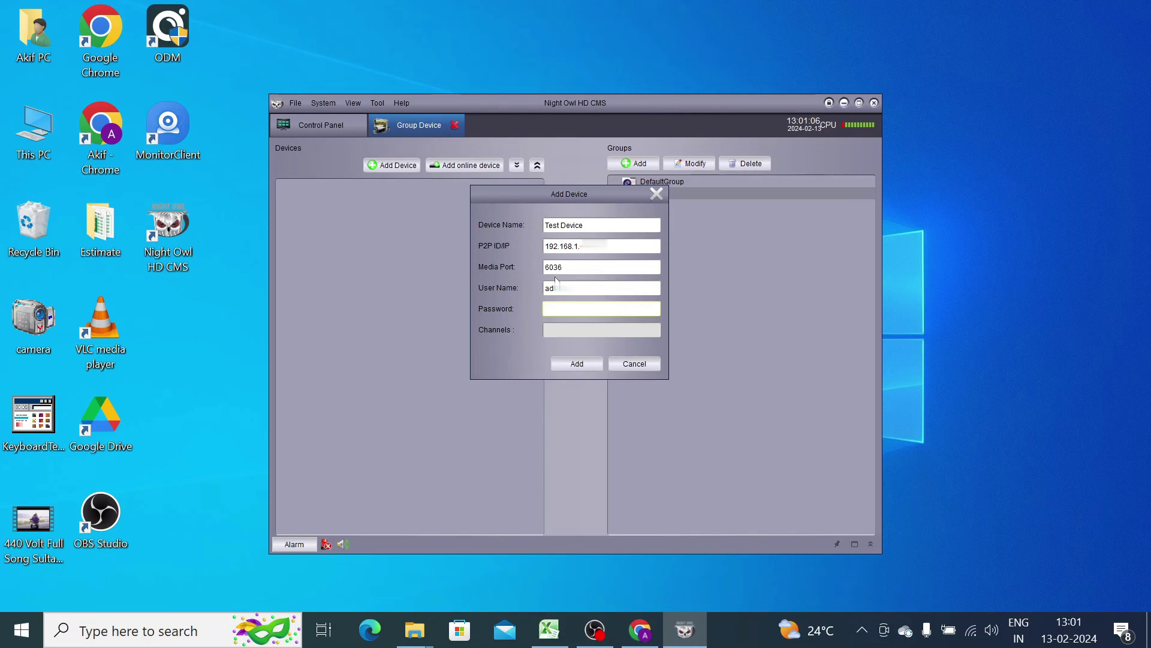
text(ad)
click(561, 366)
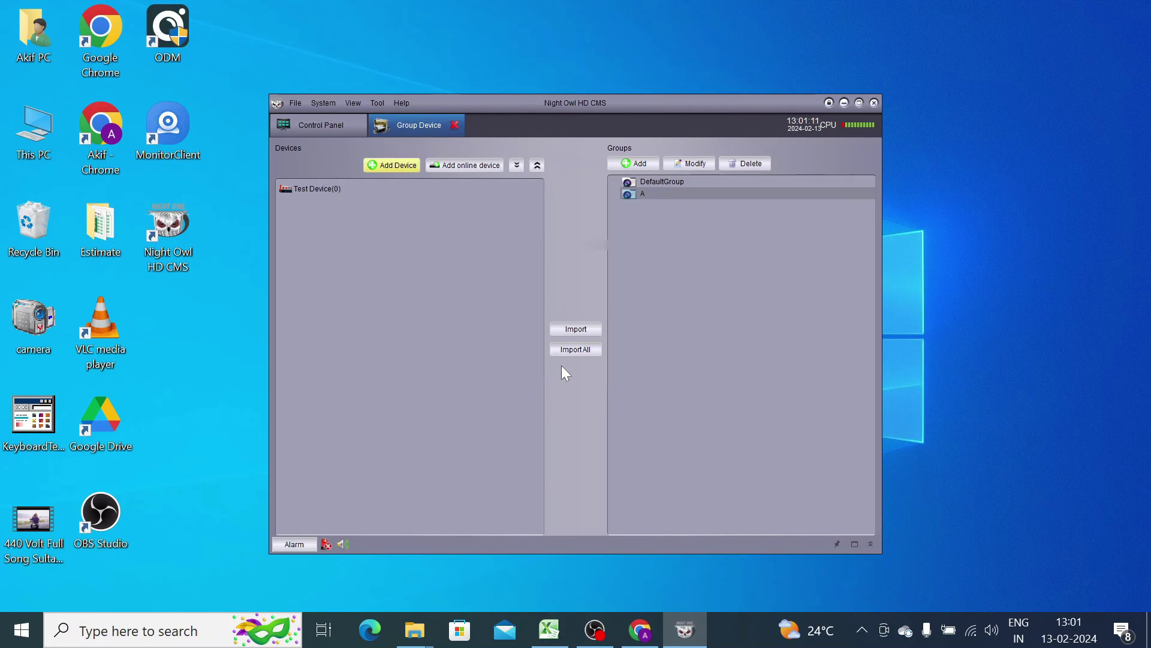
- Import Test Device into the groups and open Main View from the Control Panel
click(325, 189)
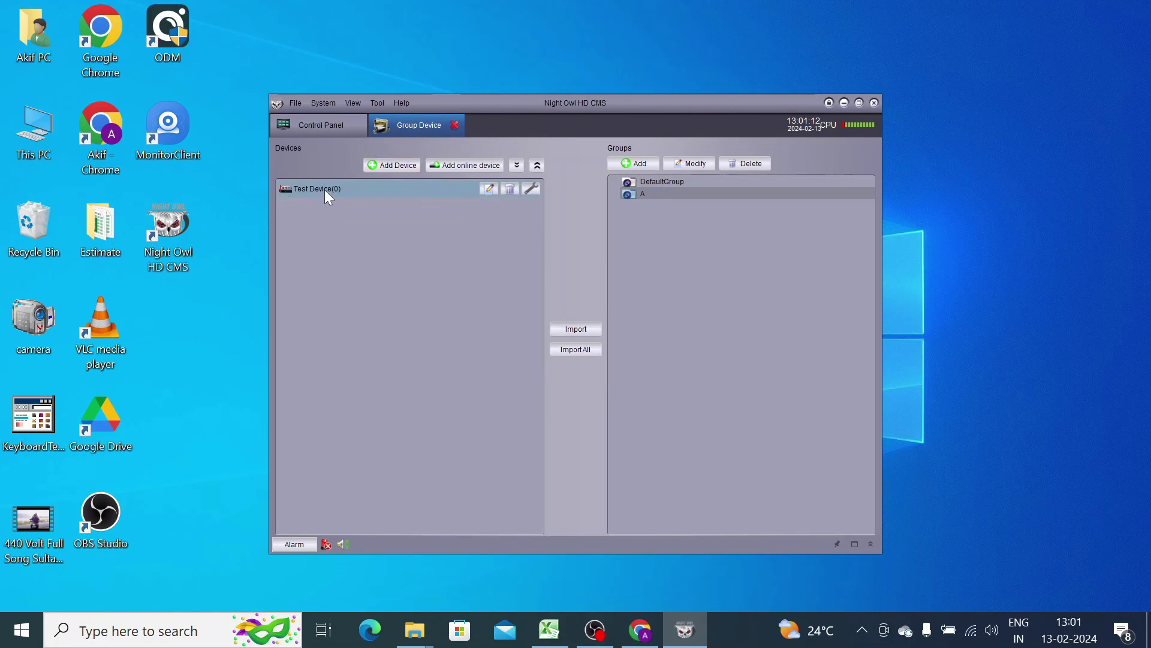
click(576, 325)
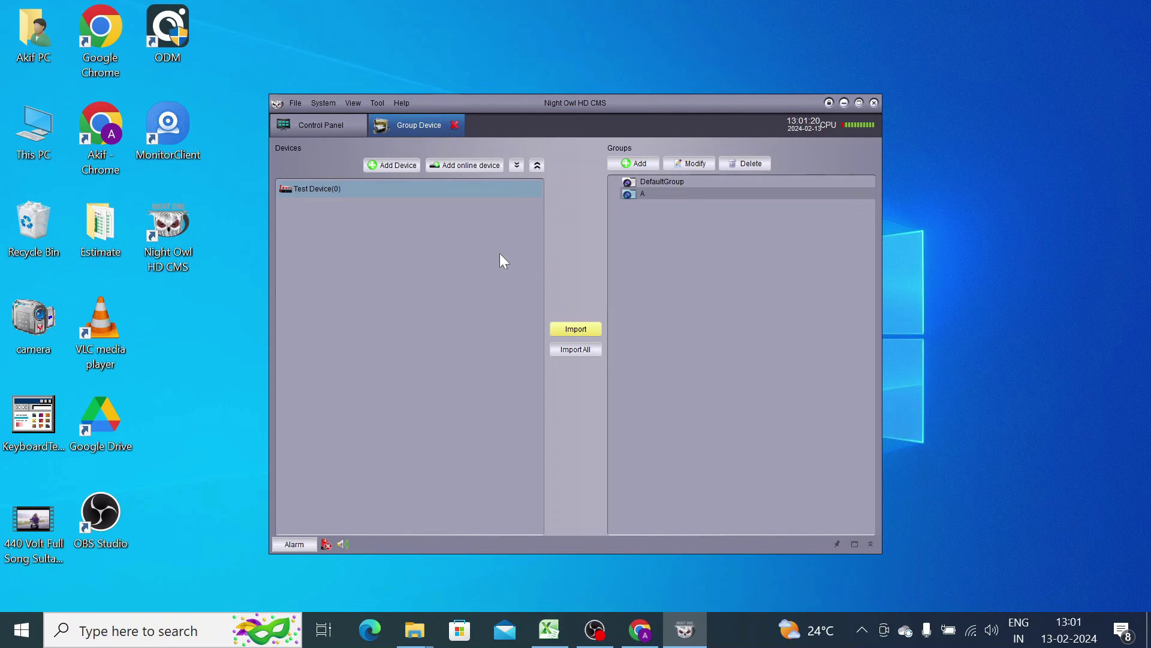
click(315, 122)
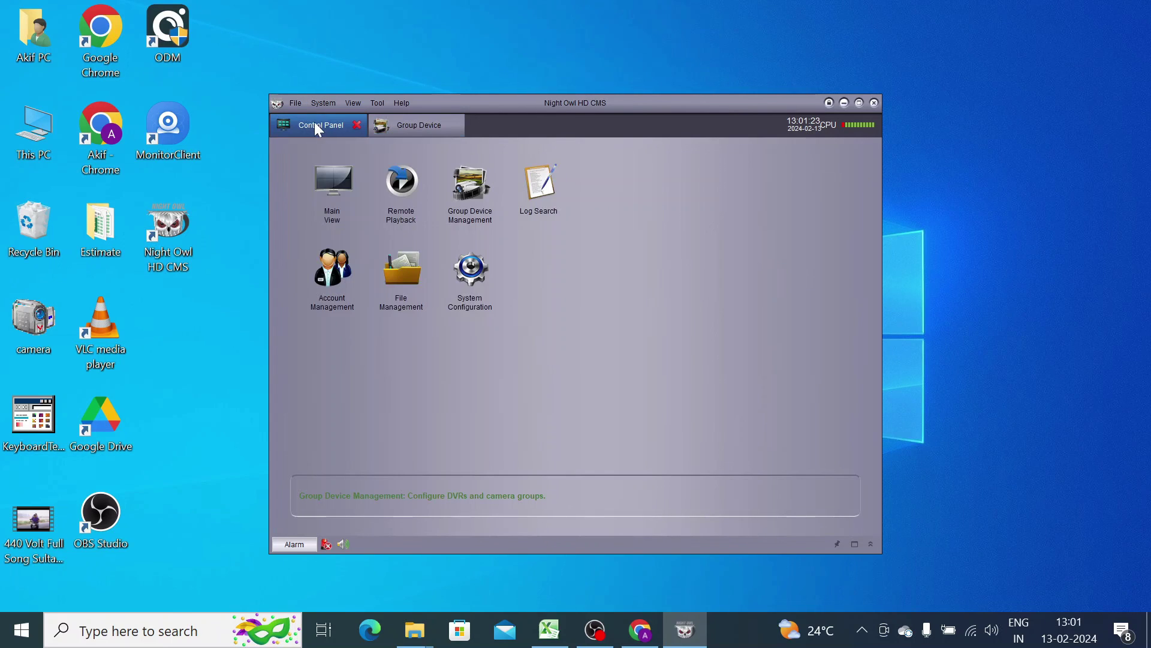
click(329, 180)
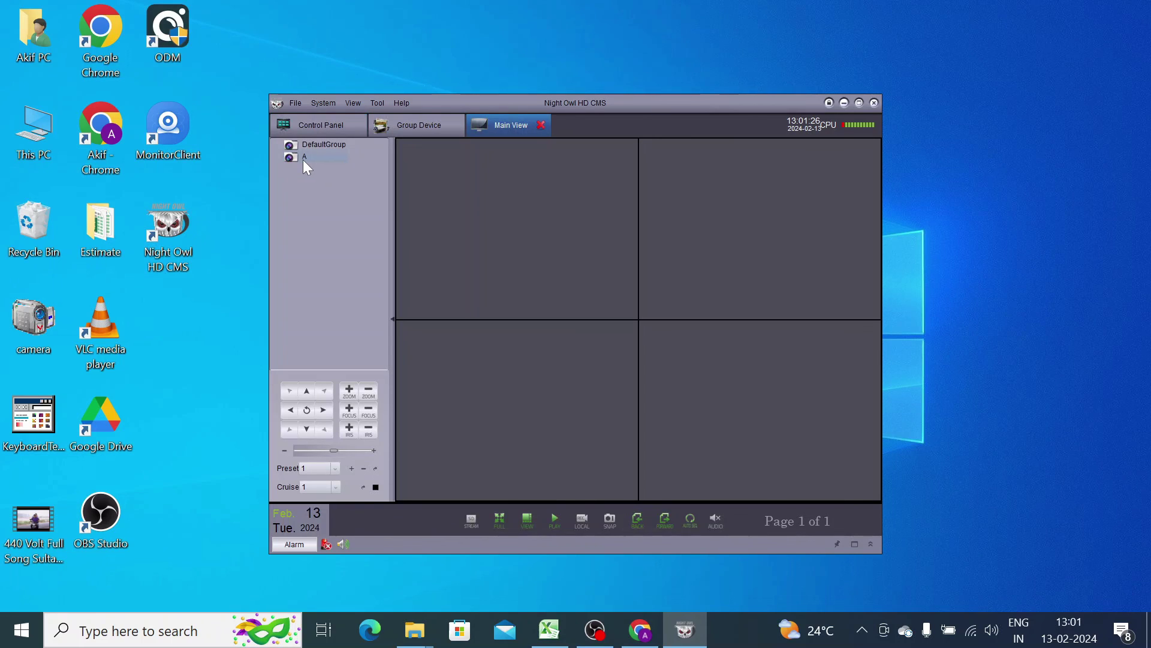
- Switch Main View to a single-pane layout and play group A's camera in it
click(404, 303)
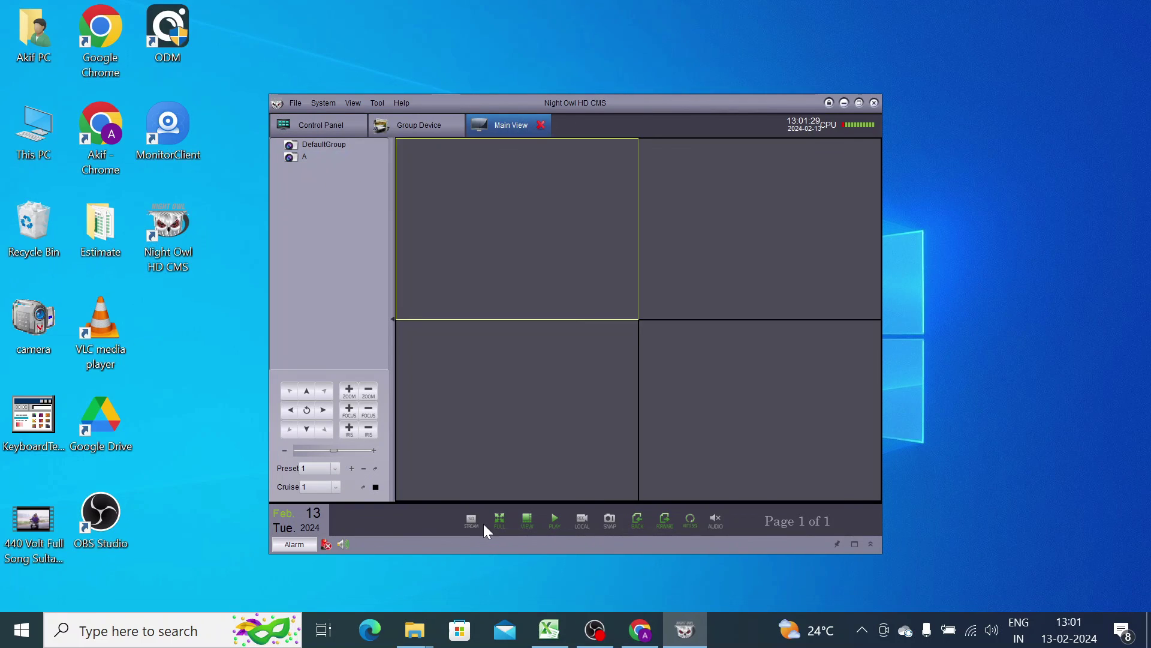
click(527, 519)
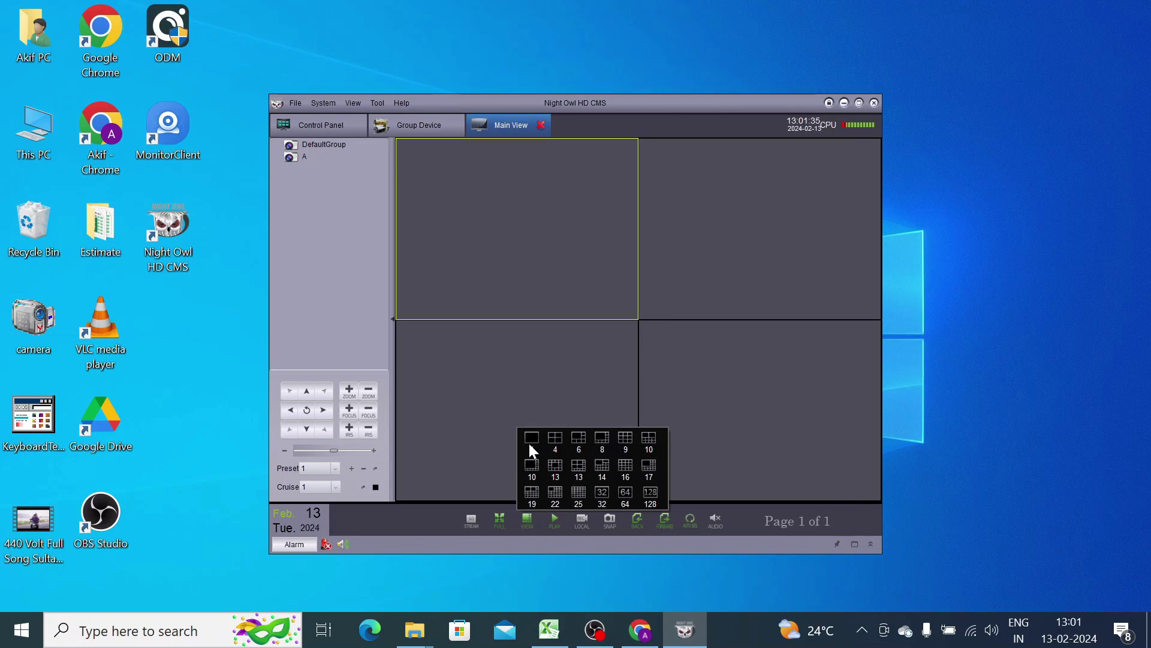
click(532, 441)
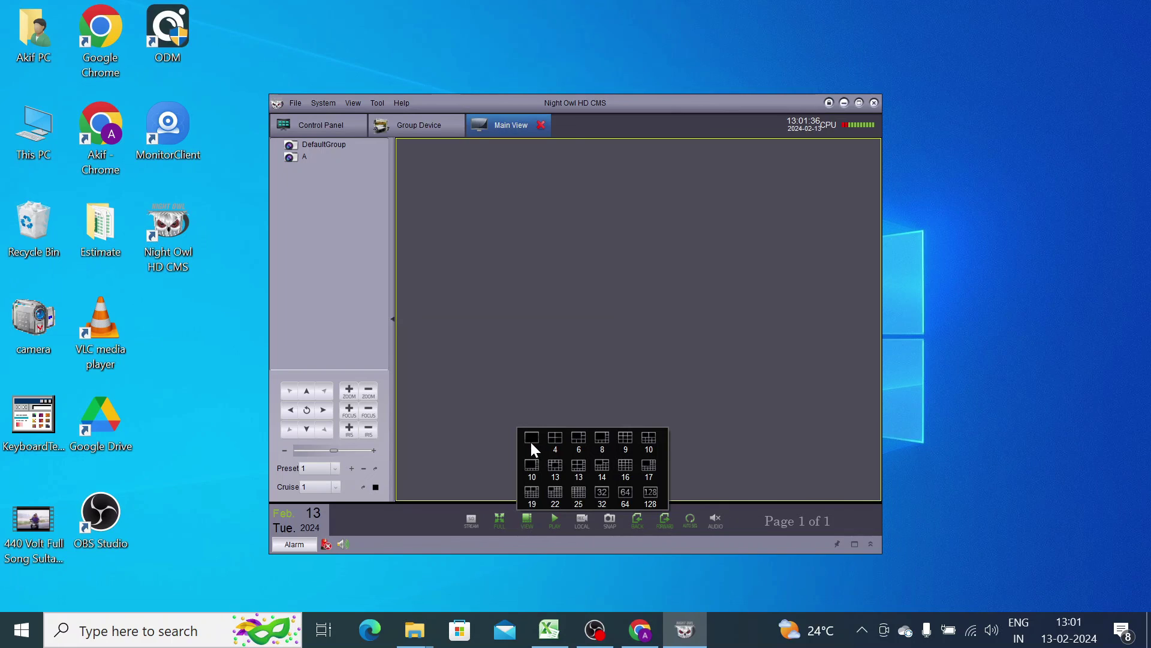
double_click(306, 157)
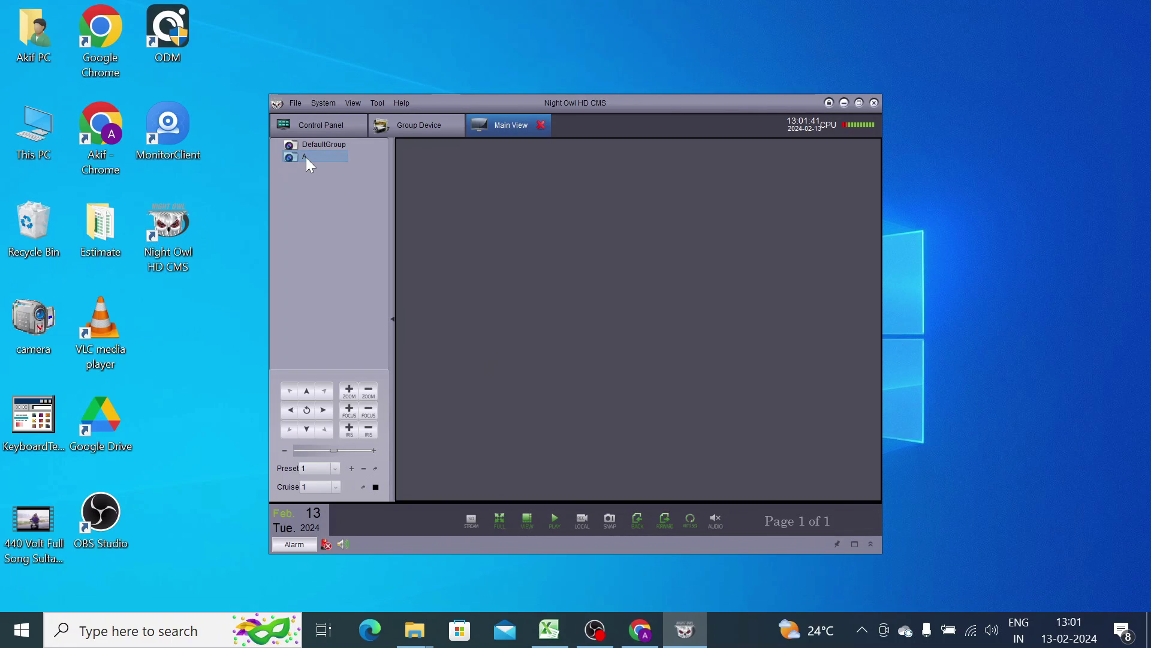